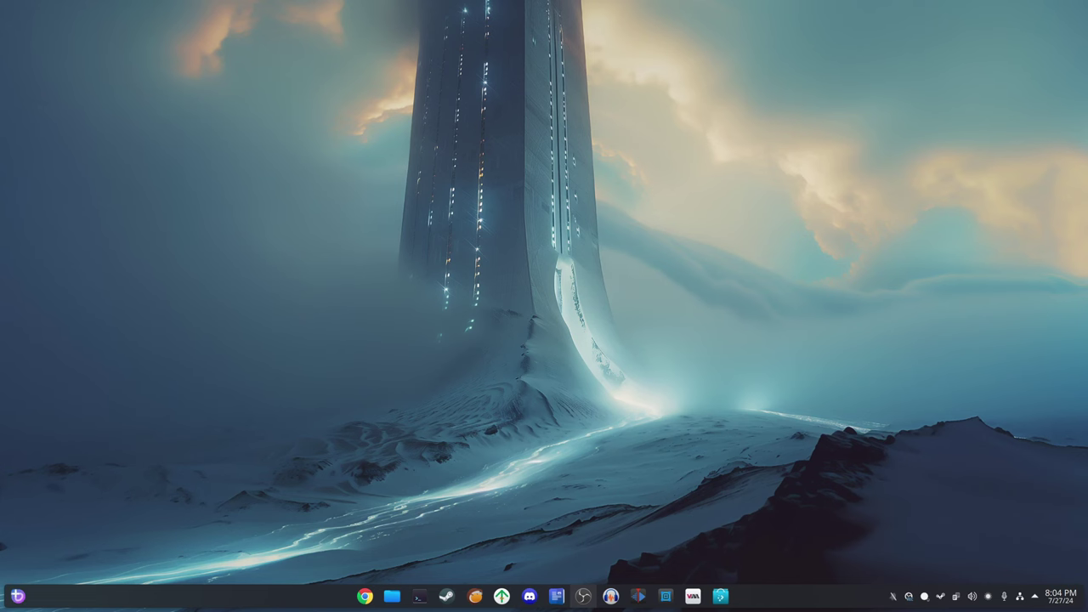
Step: Open System Settings and examine the software and hardware details under About this System
click(17, 596)
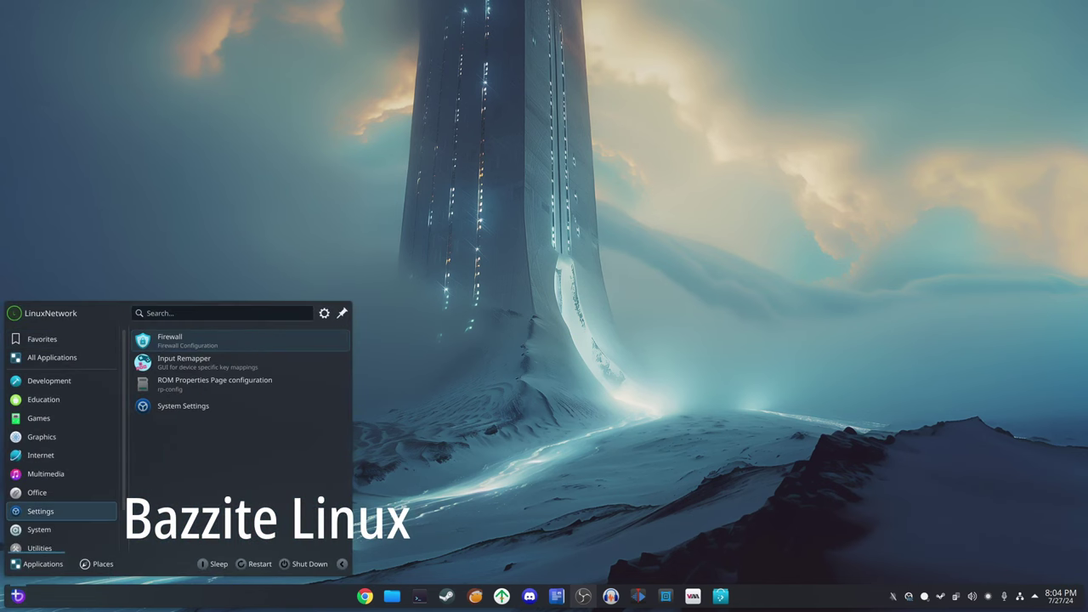
click(183, 406)
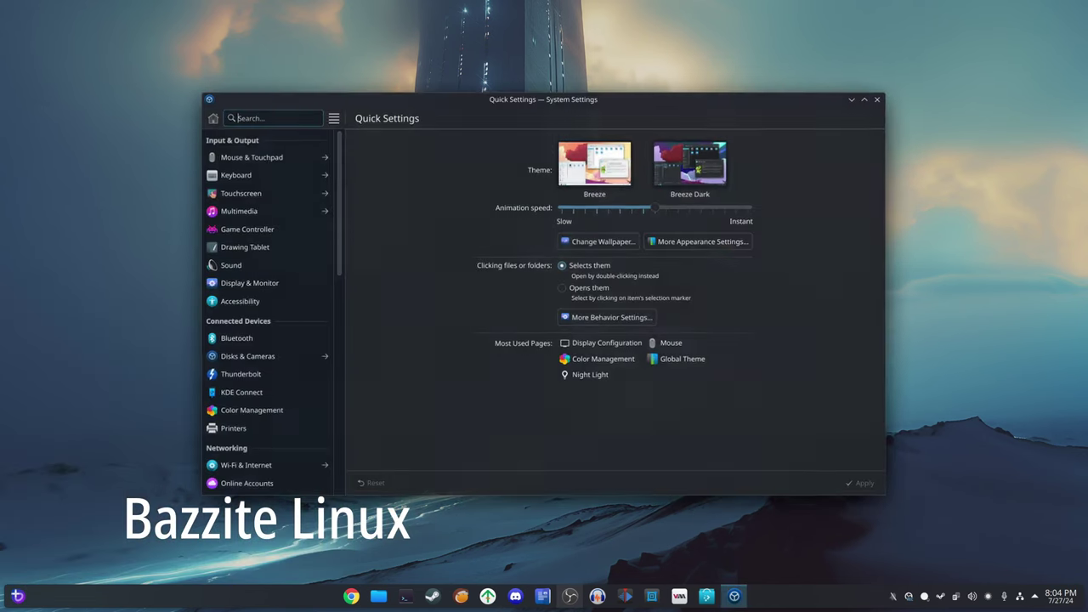
scroll(266, 270, down, 1)
scroll(266, 289, down, 10)
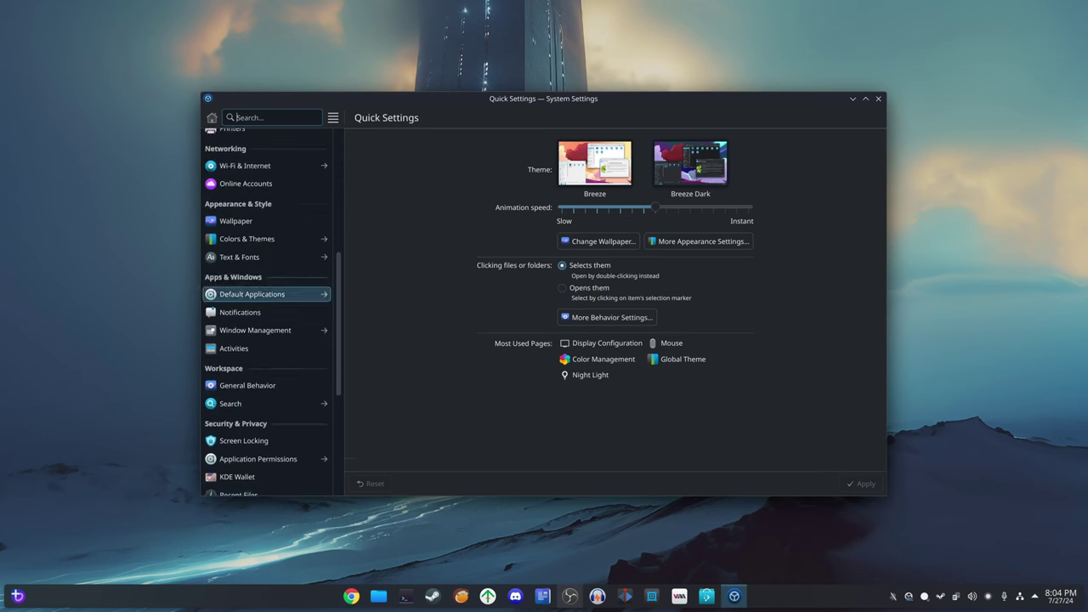
scroll(266, 381, down, 3)
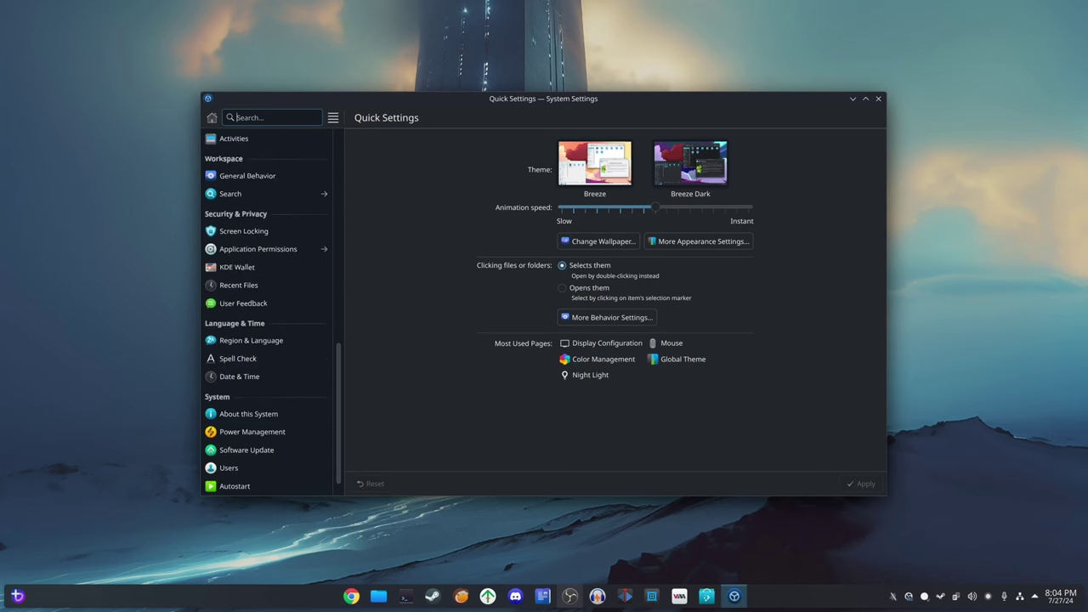
click(266, 414)
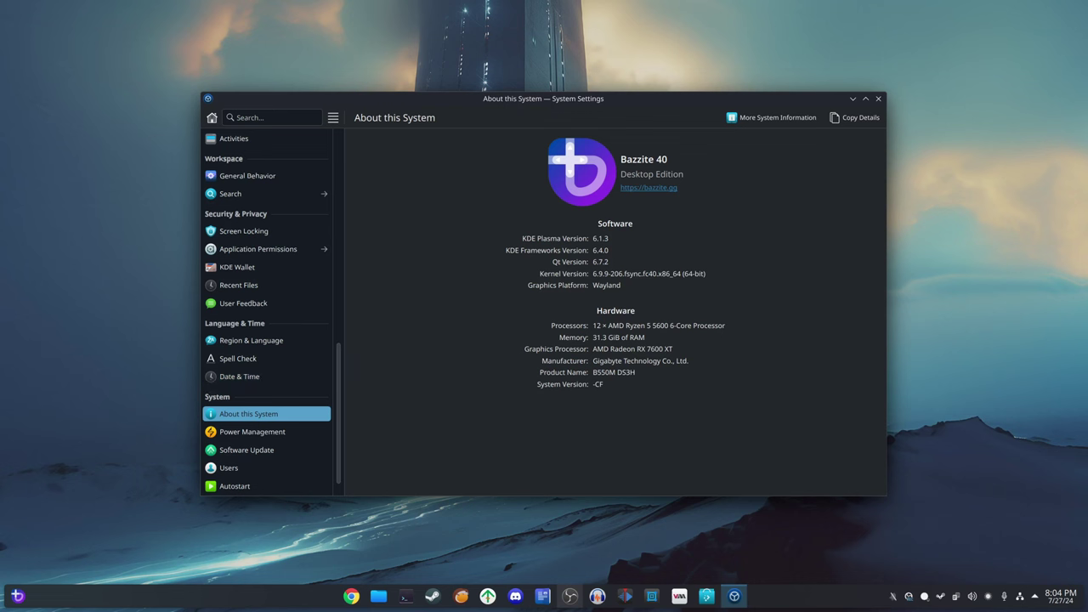
Step: Browse the available desktop images on the Wallpaper page of System Settings
scroll(255, 383, up, 3)
scroll(254, 395, up, 1)
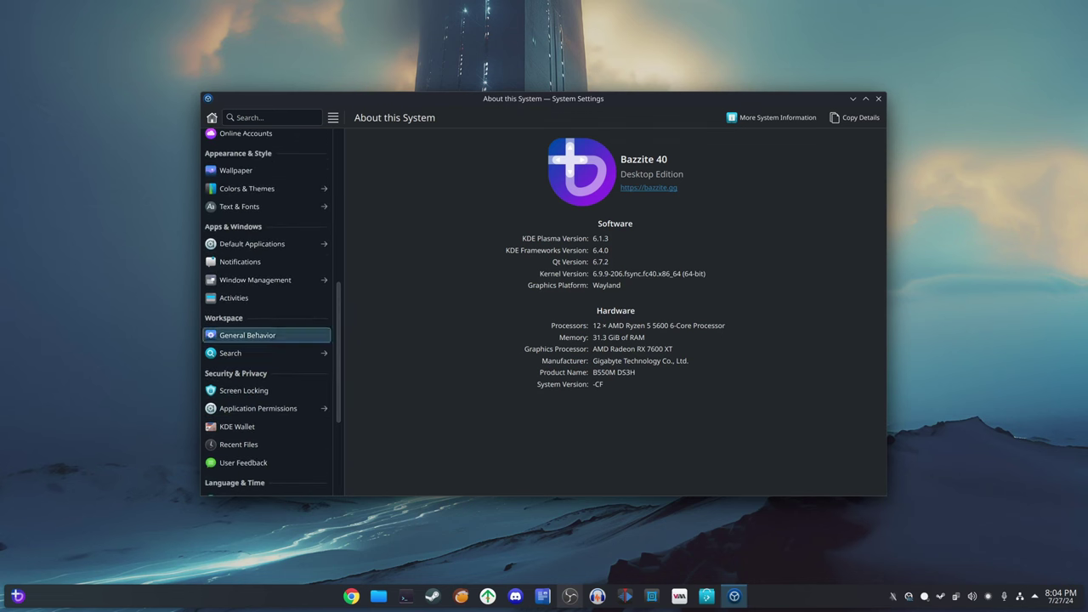
click(237, 170)
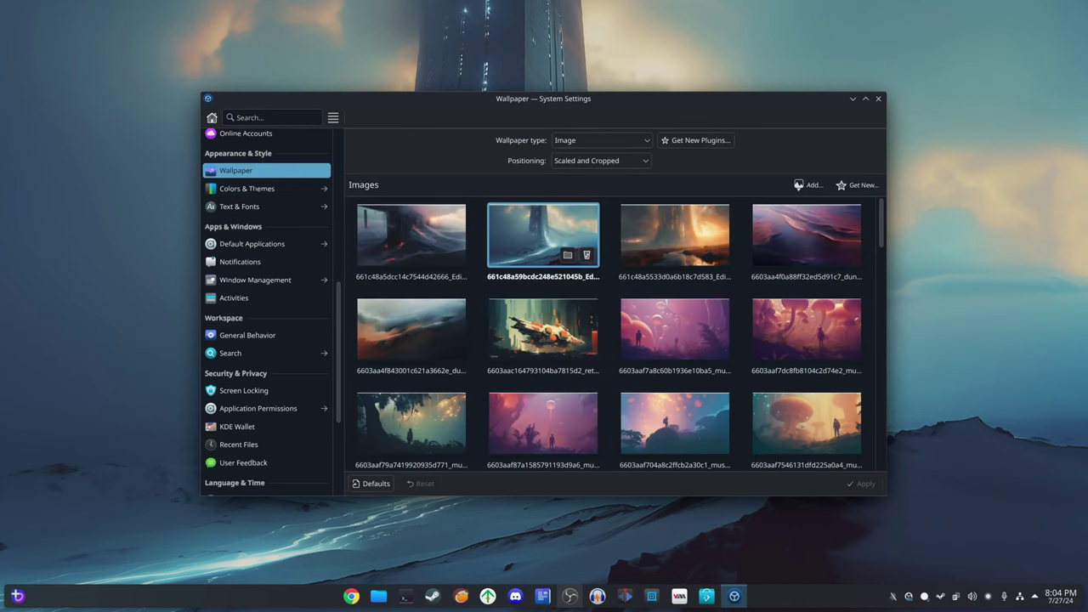
scroll(806, 238, down, 3)
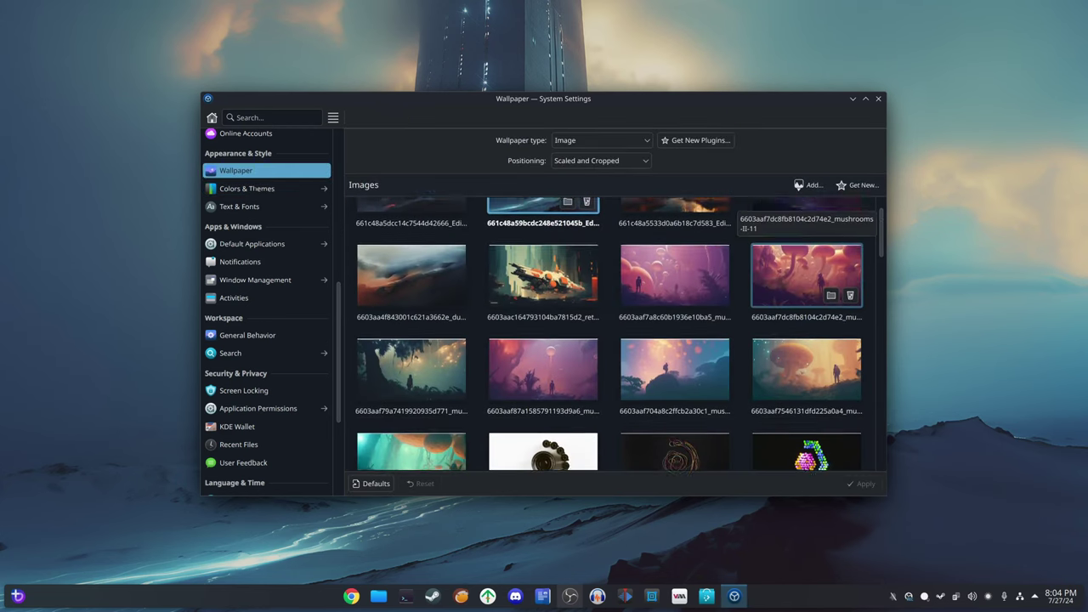
scroll(806, 254, down, 3)
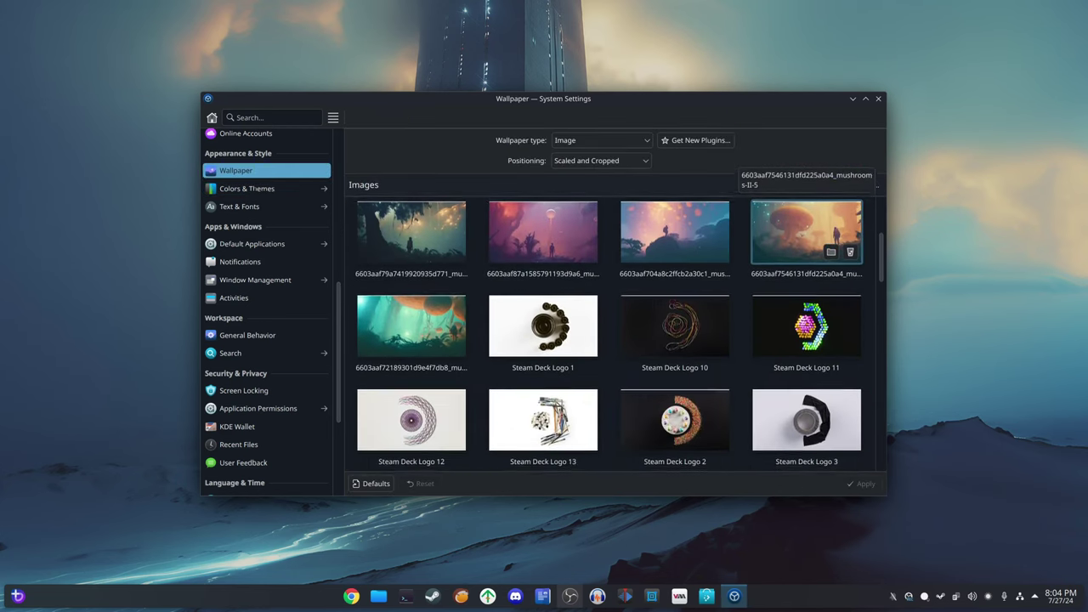
scroll(806, 255, down, 5)
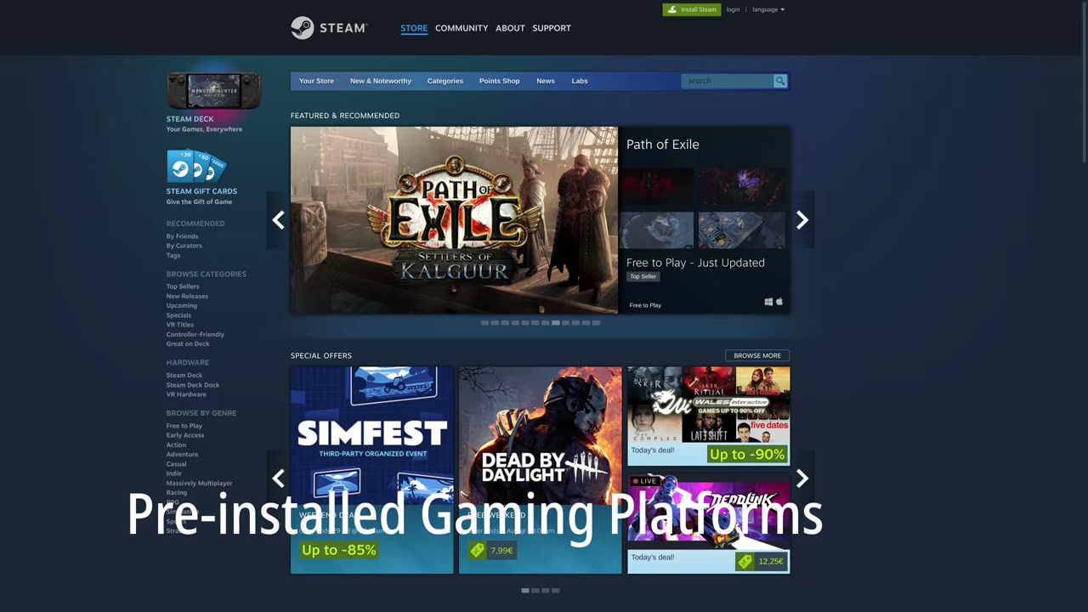
Step: Look over the featured games and special offers on the Steam store's front page
scroll(544, 306, down, 2)
scroll(544, 306, up, 1)
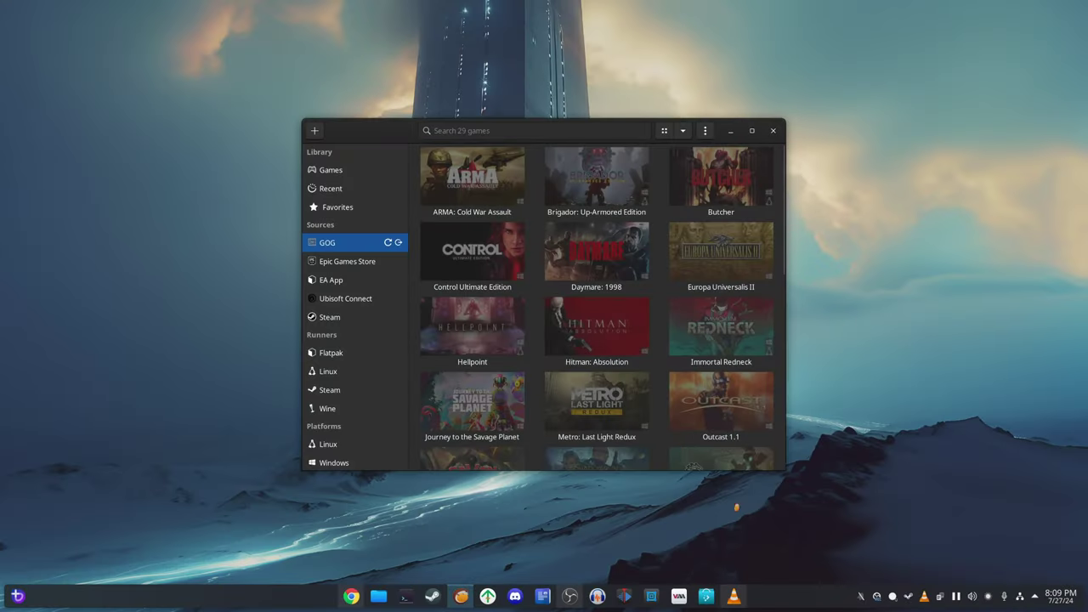
Step: Enlarge the Lutris window and go through the Epic Games Store, EA App, Ubisoft Connect, Steam and GOG game sources
drag(795, 484, 992, 538)
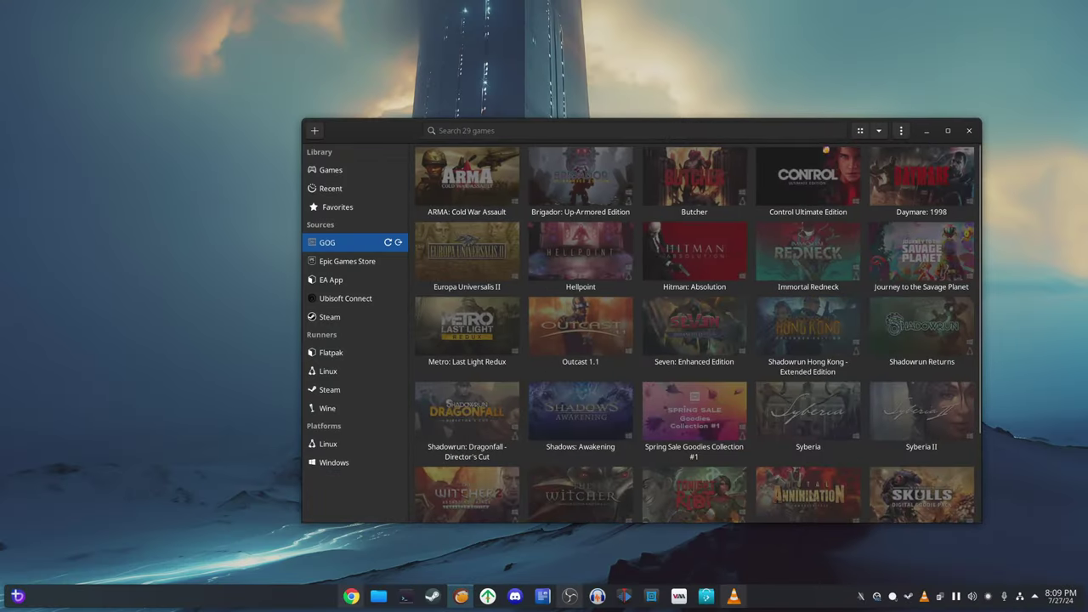
drag(406, 153, 269, 93)
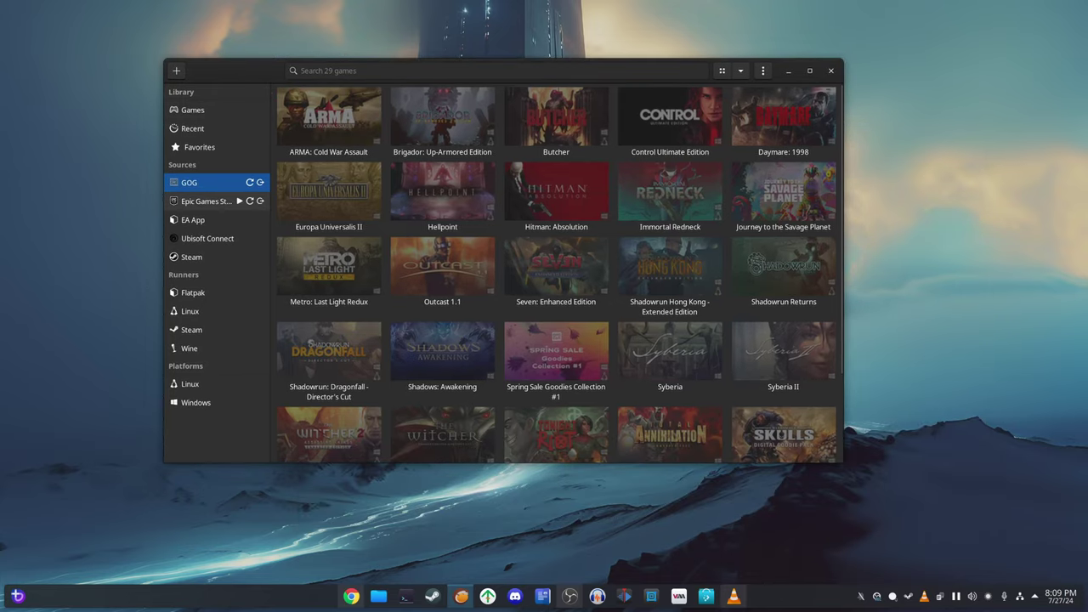
click(206, 201)
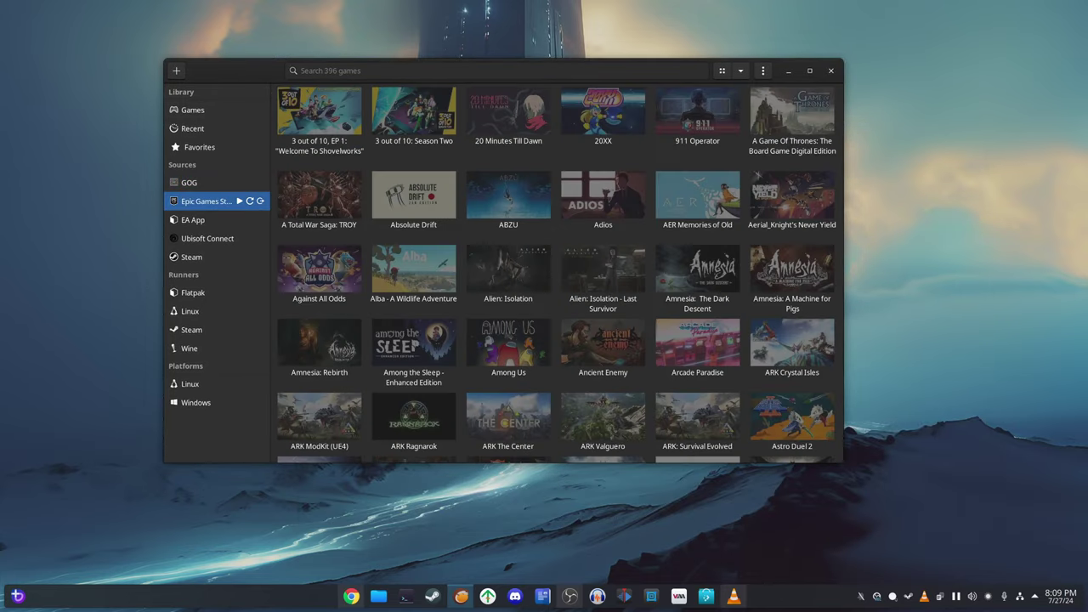
click(196, 219)
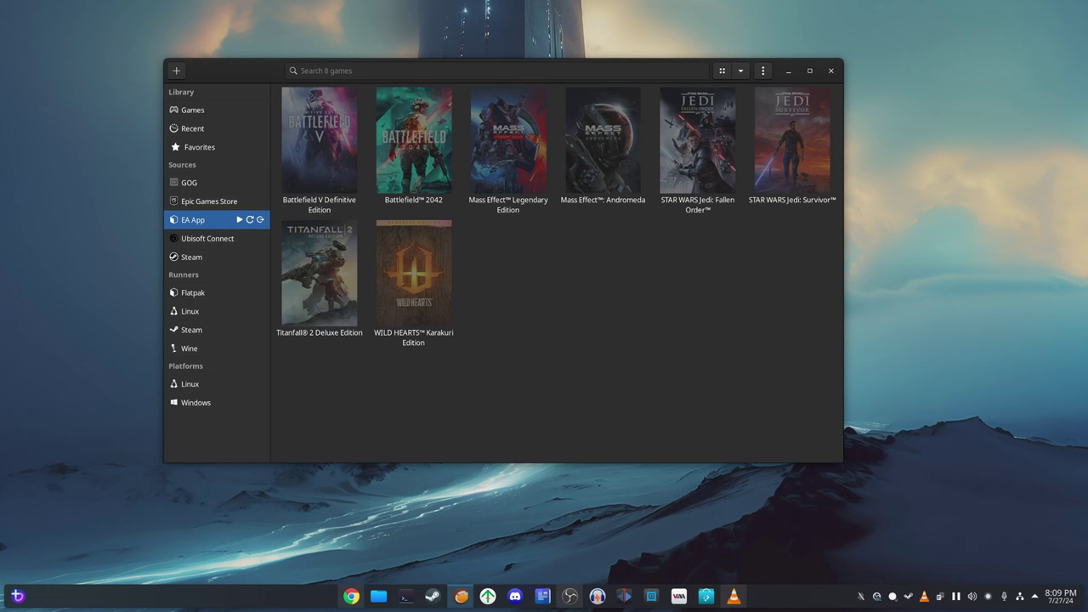
click(206, 238)
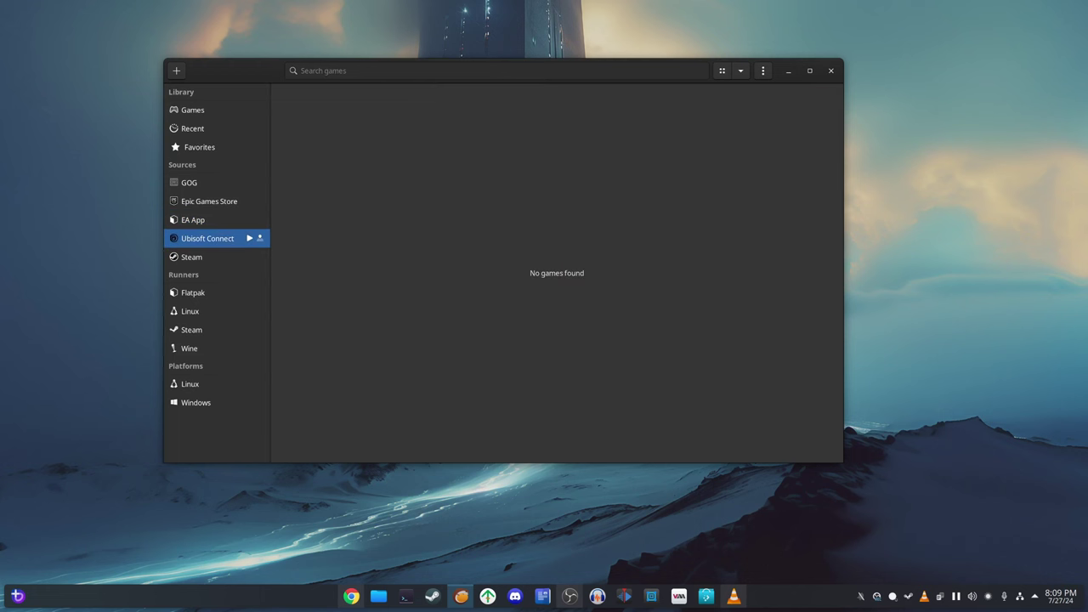
click(191, 257)
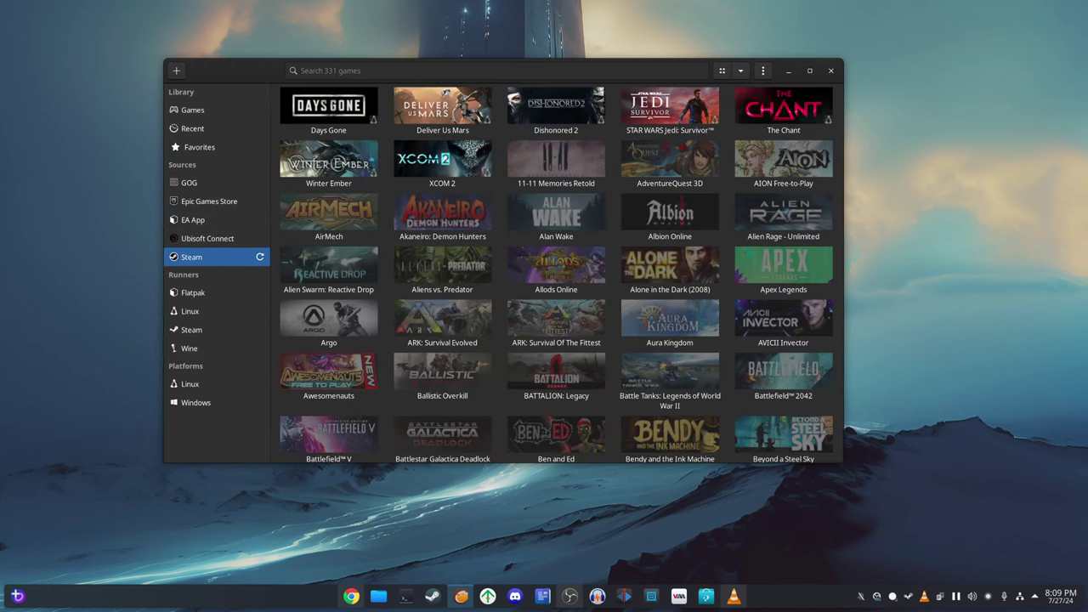
click(196, 182)
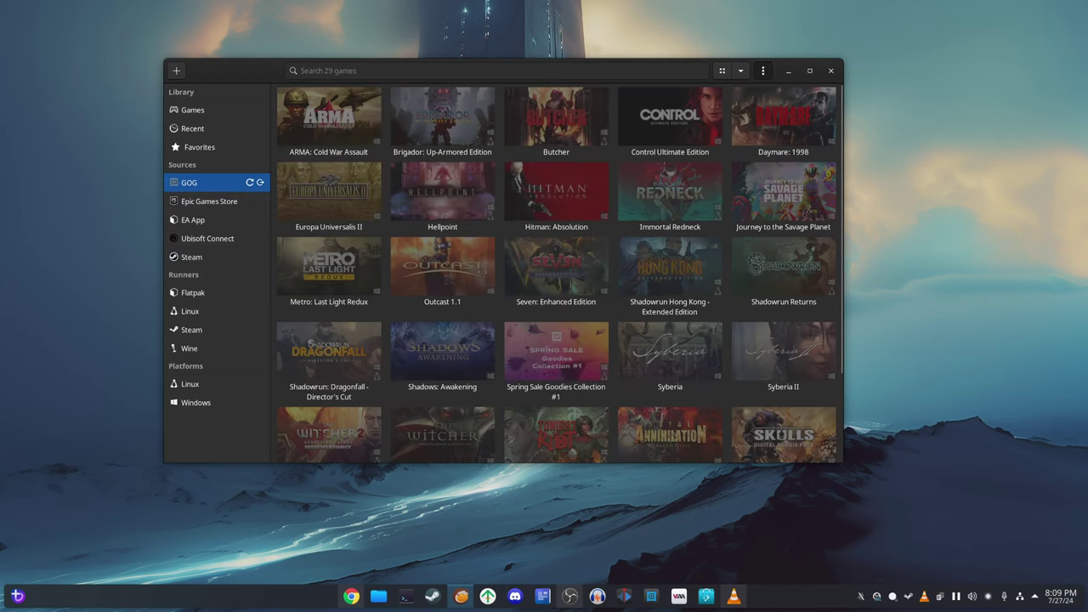
click(762, 70)
click(741, 231)
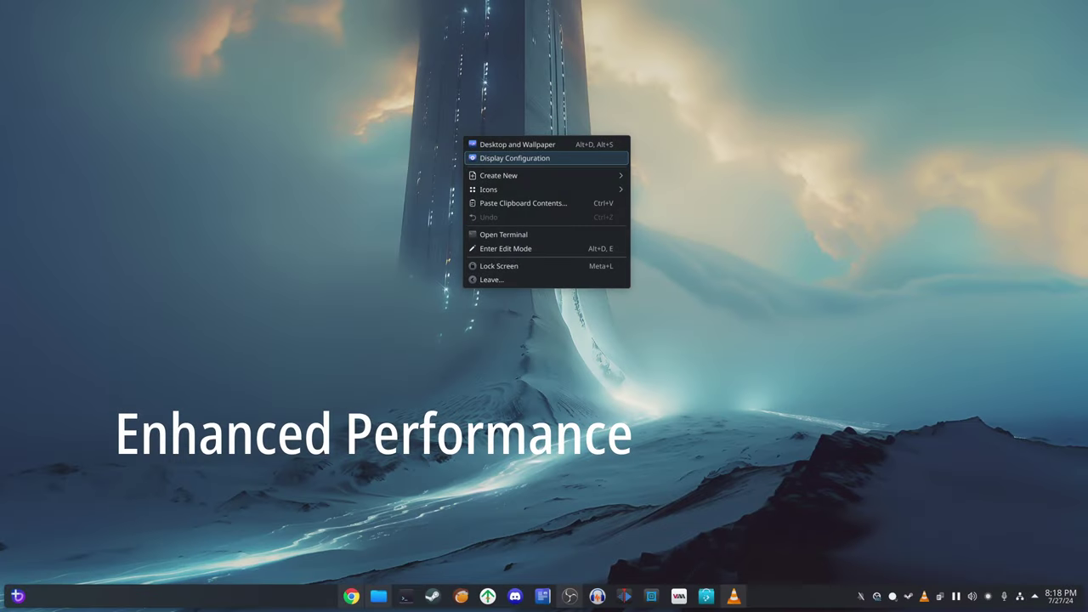
Step: Open the display configuration from the desktop and examine the monitor's Enable HDR option
click(514, 158)
right_click(515, 152)
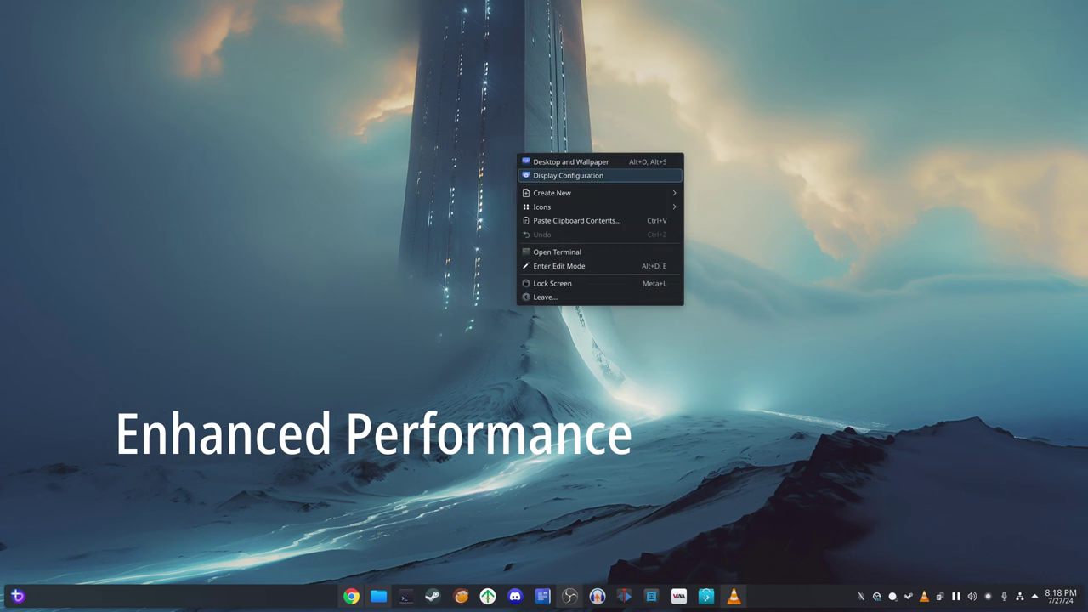
click(566, 174)
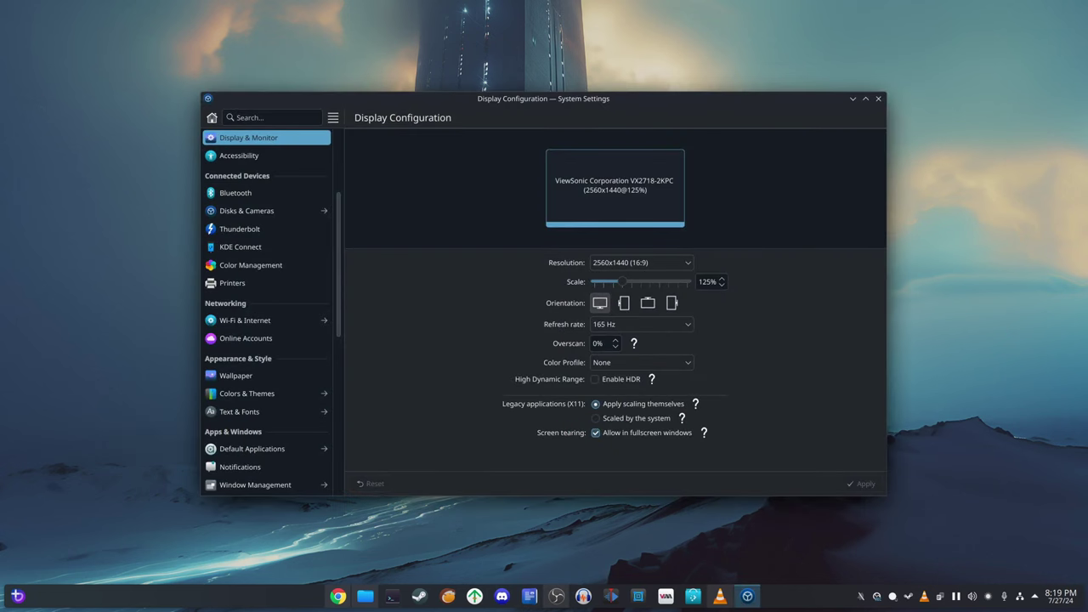
mouse_move(651, 378)
click(595, 379)
click(589, 380)
mouse_move(651, 378)
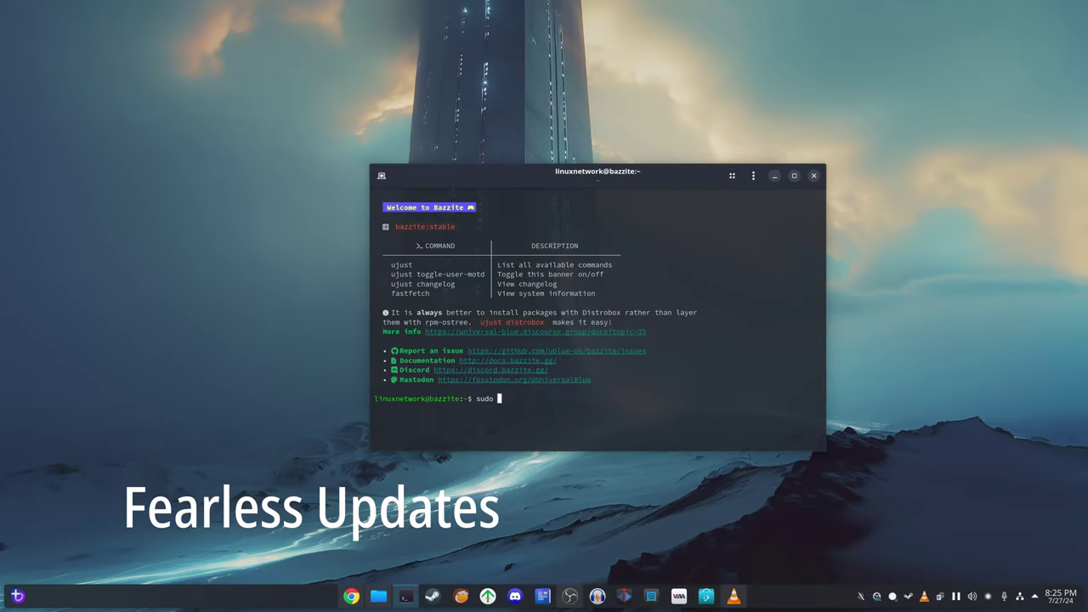
Step: Run sudo dnf update in the terminal and submit the sudo password
key(BackSpace)
key(BackSpace)
key(BackSpace)
key(BackSpace)
key(BackSpace)
text(s)
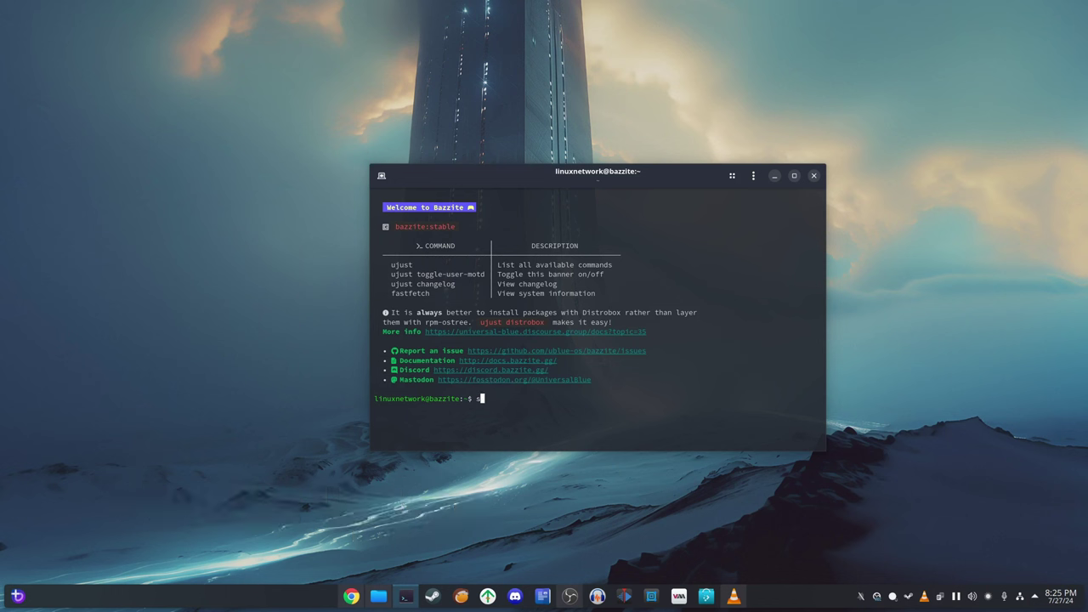
text(udo dnf update)
key(Return)
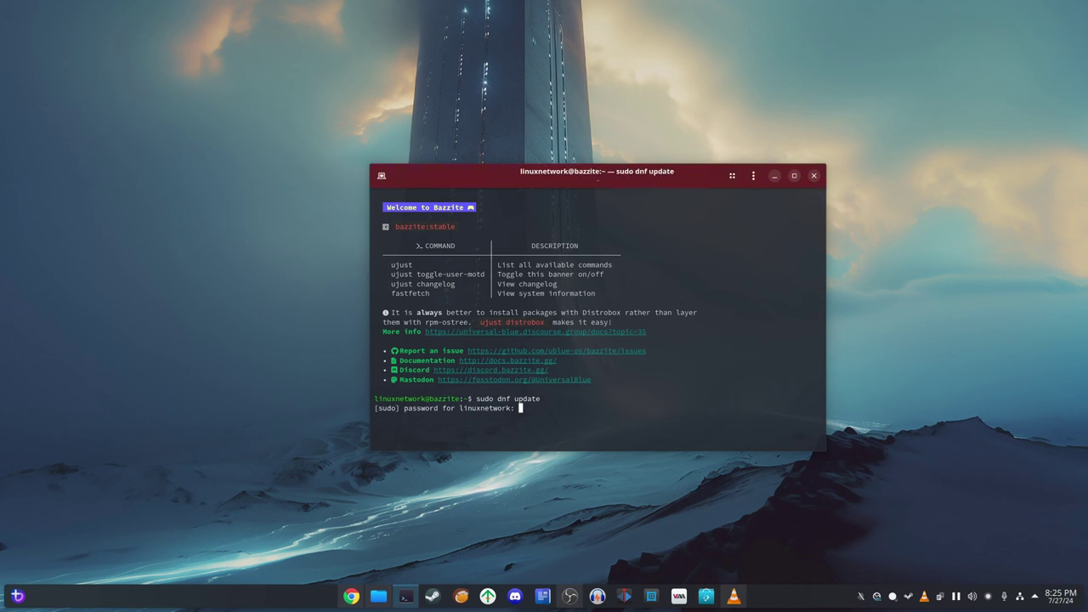
key(Return)
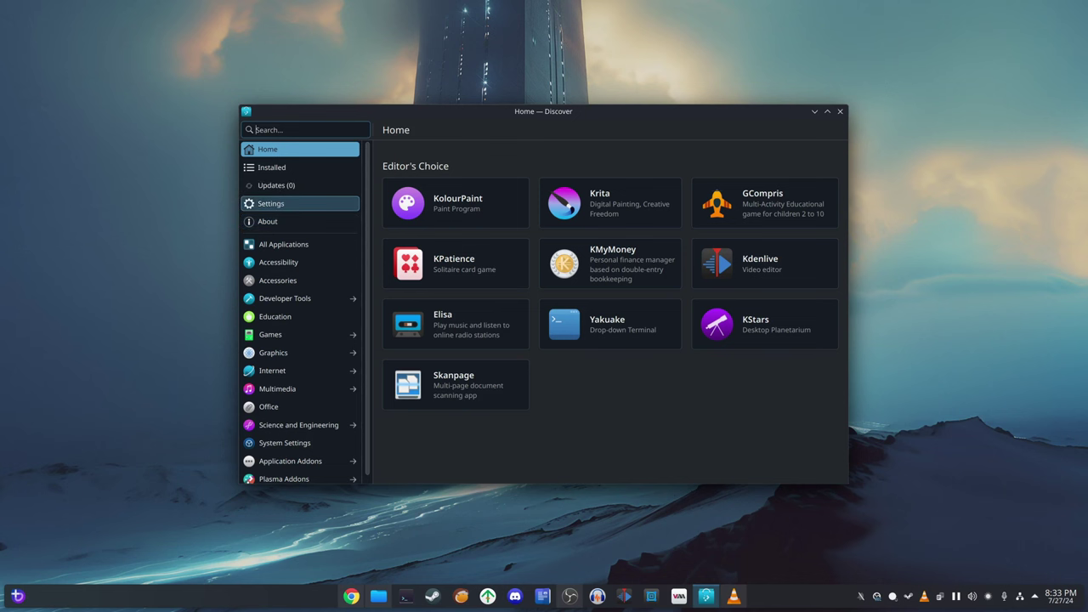
Step: Review the Flatpak and firmware sources in Discover's settings and the source choices on Firefox's page, closing Discover when done
click(298, 203)
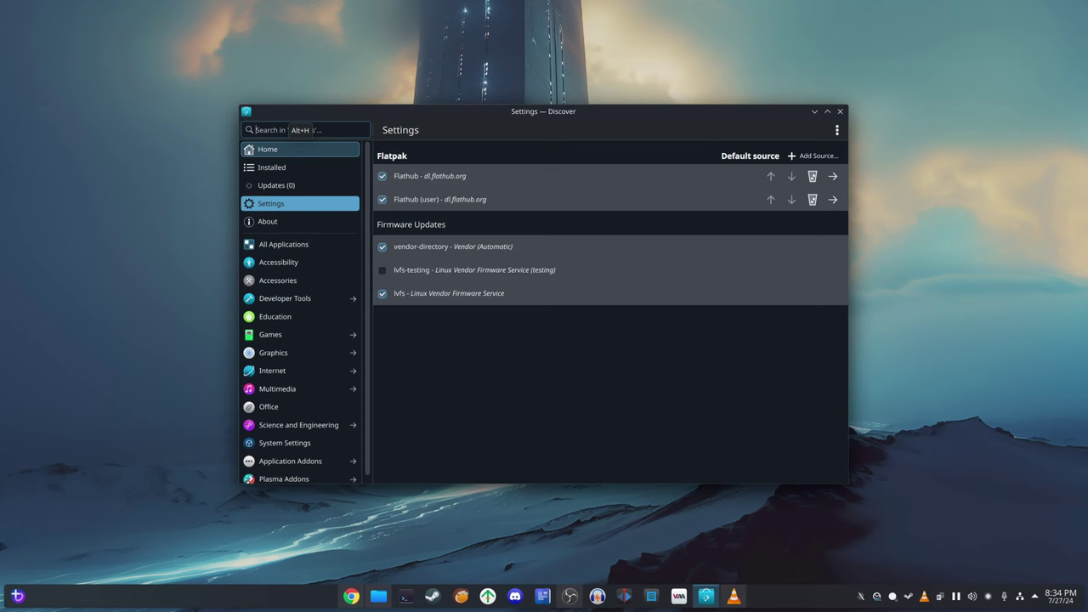
click(297, 149)
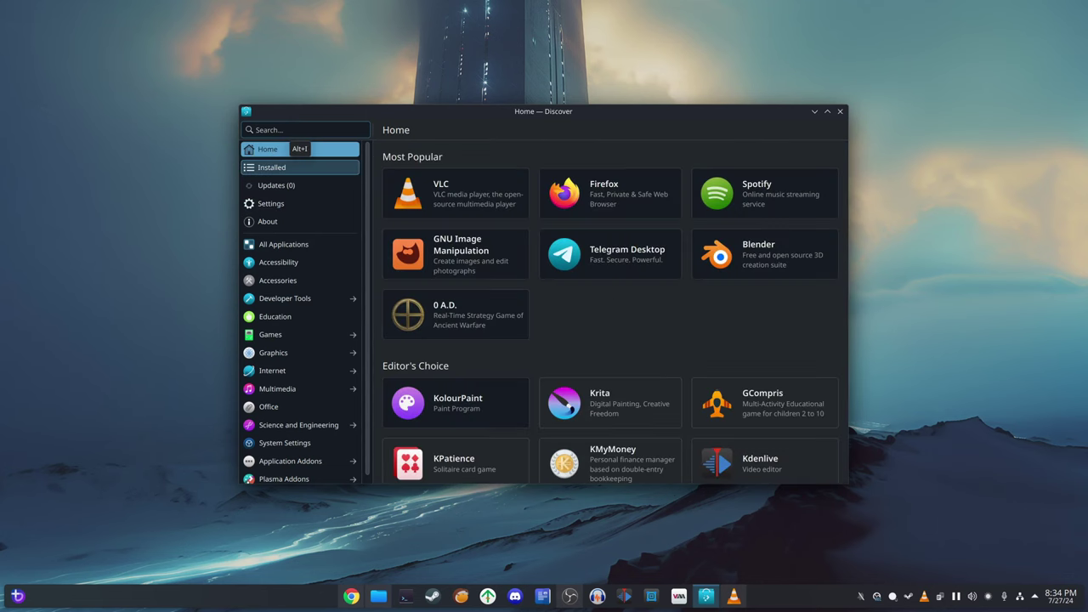
click(603, 193)
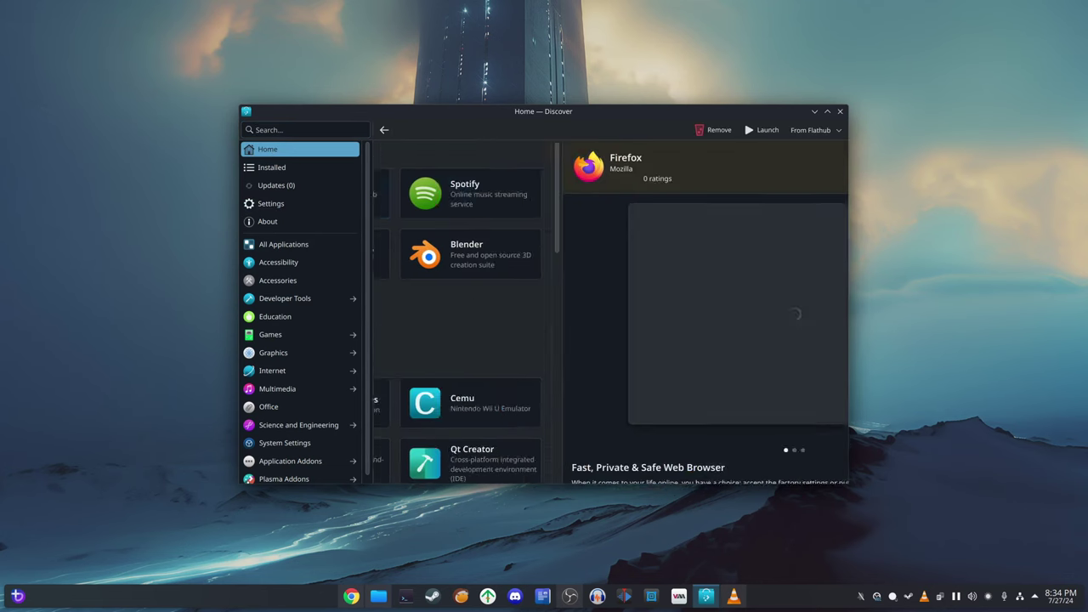
click(813, 130)
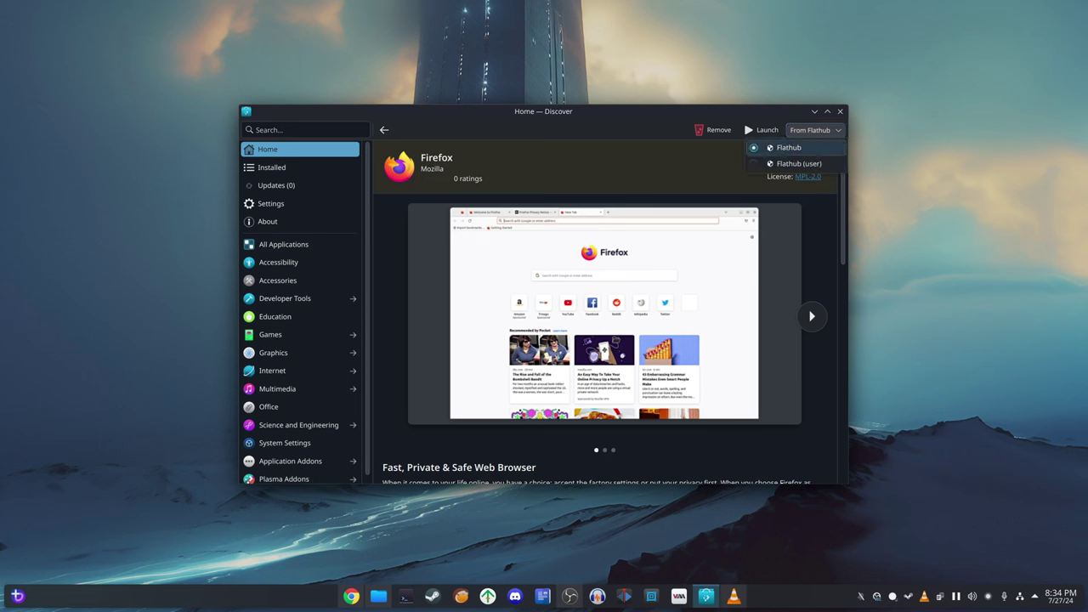
key(Escape)
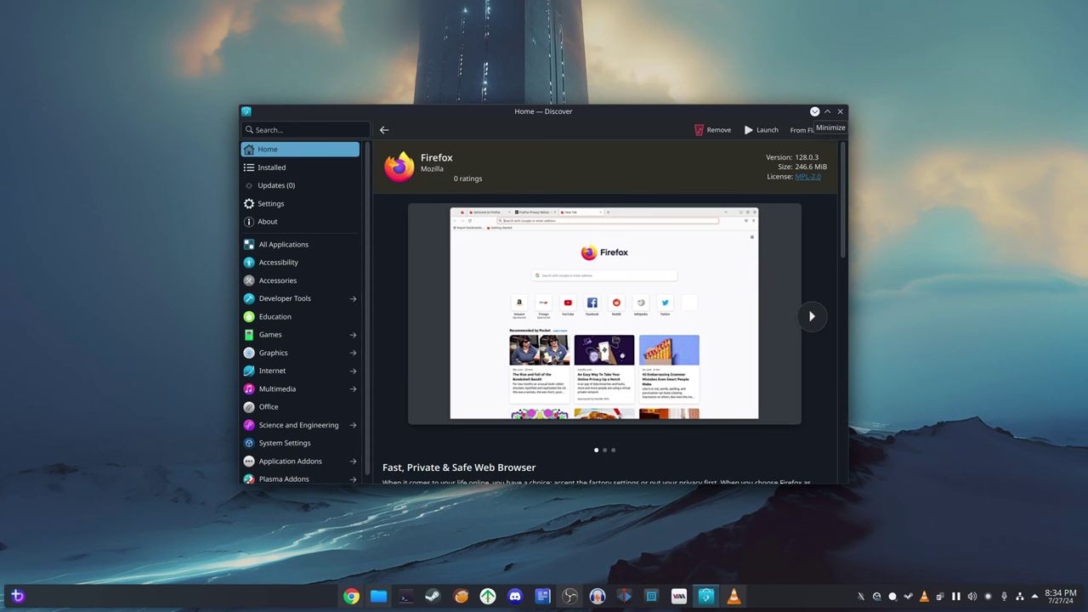
click(840, 111)
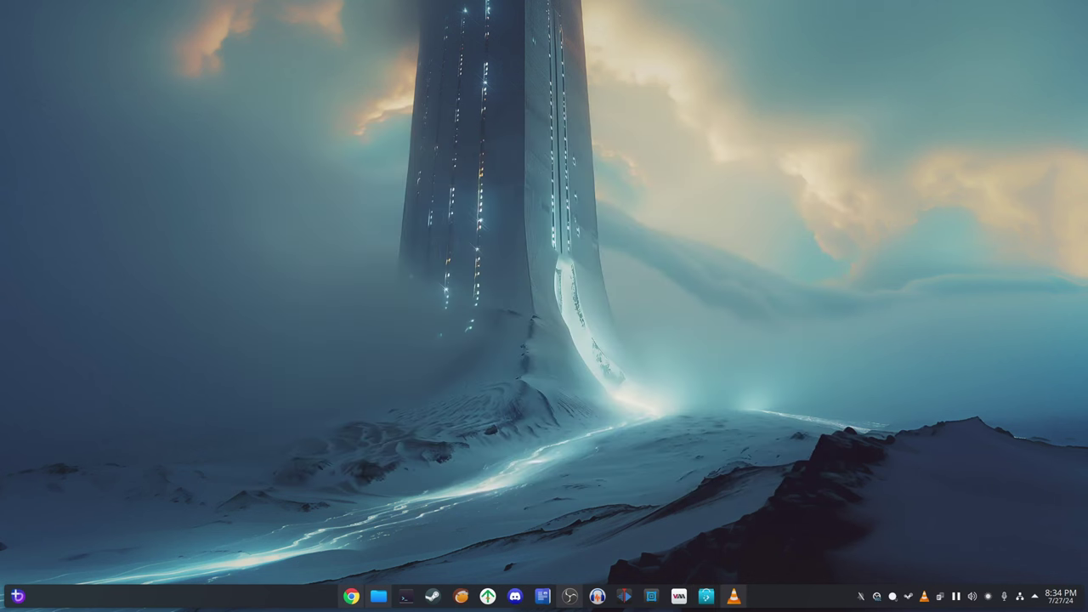
click(405, 596)
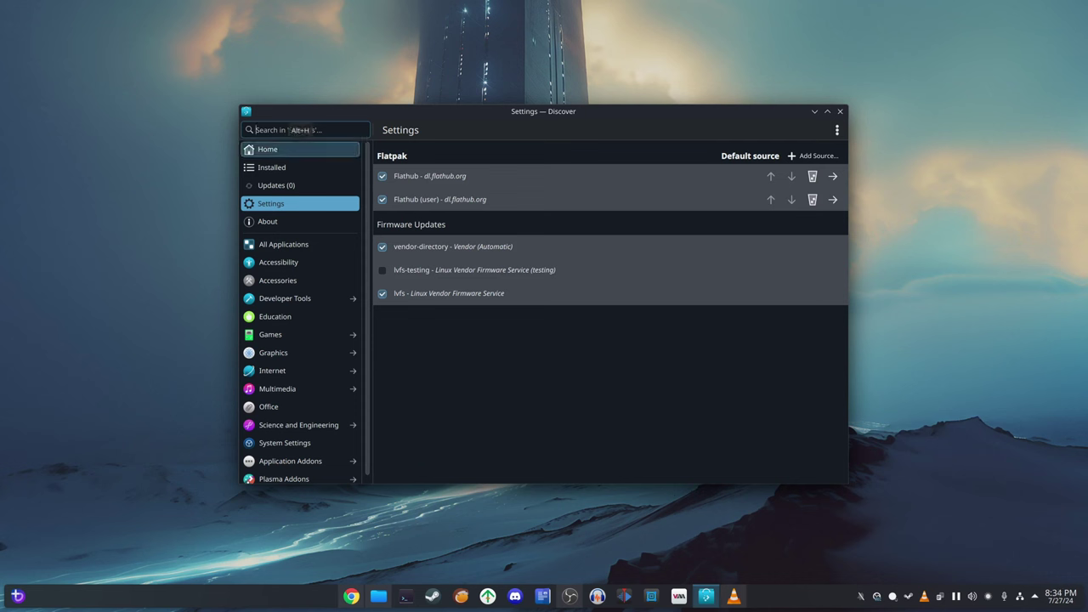
Step: Go from Discover's settings to Firefox's page in the Home catalogue and list its installation sources
click(299, 149)
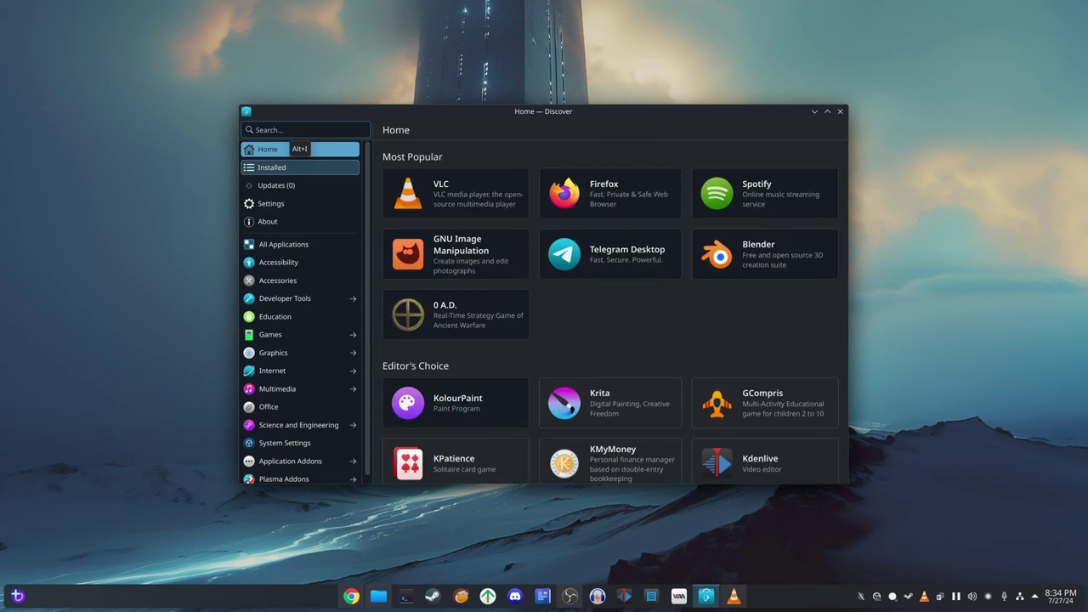
click(603, 193)
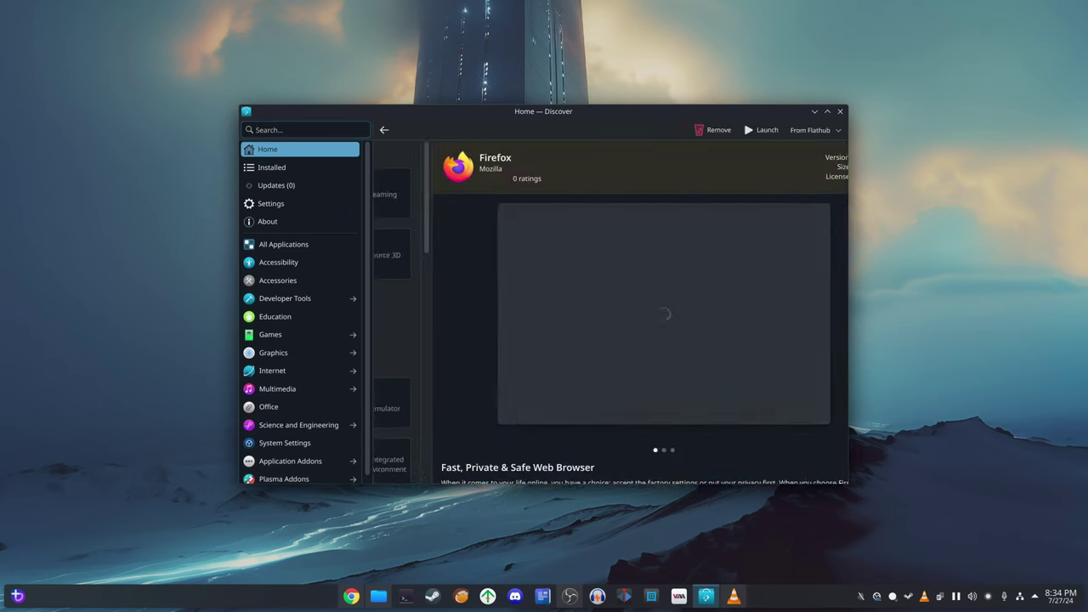
click(814, 129)
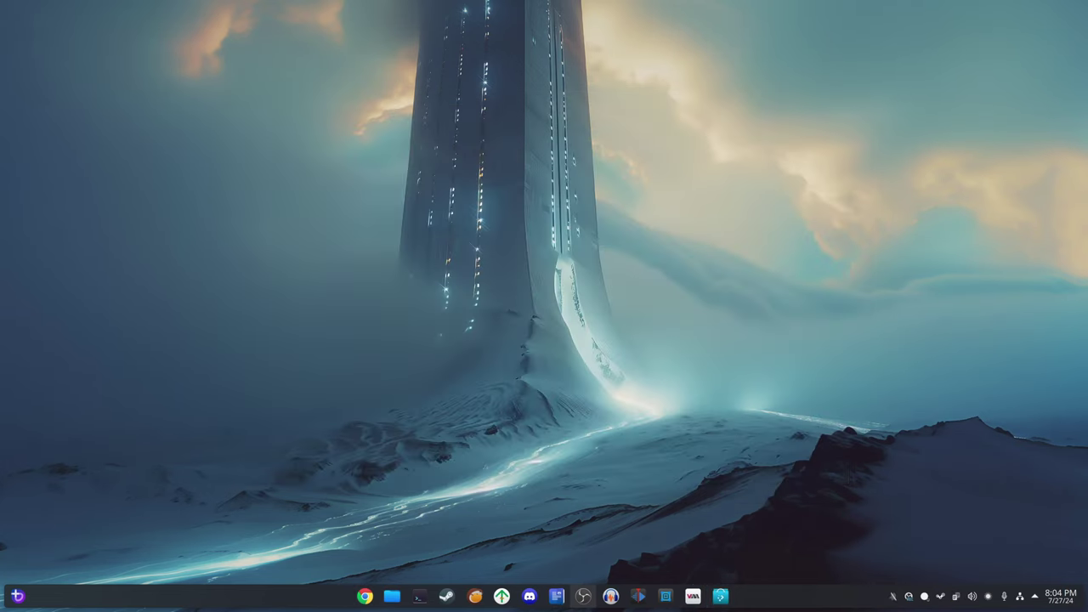
Step: Open System Settings and bring up the About this System page
click(17, 596)
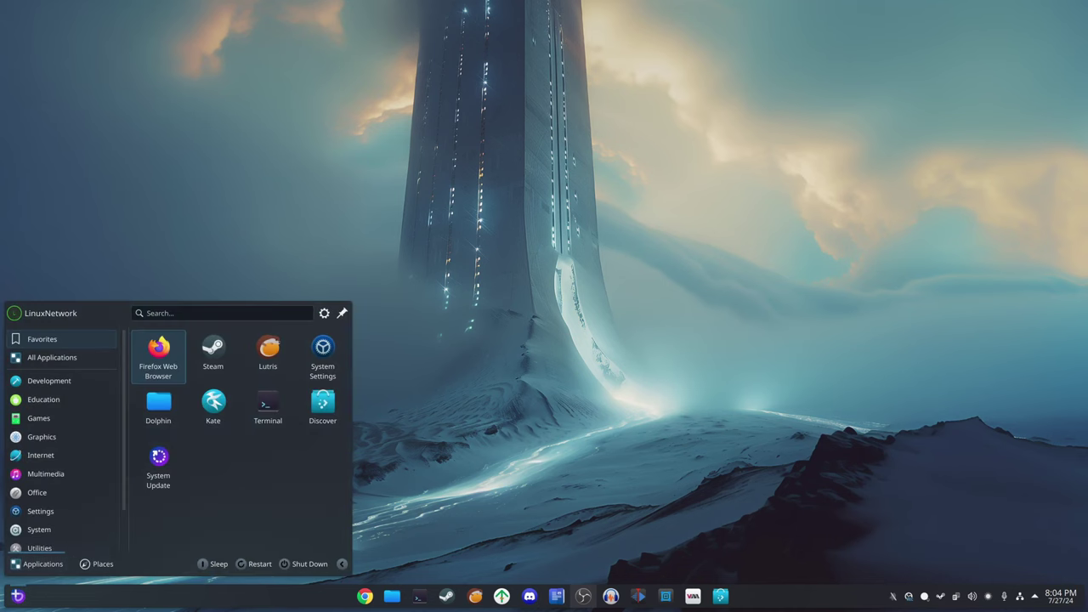
mouse_move(40, 511)
click(182, 405)
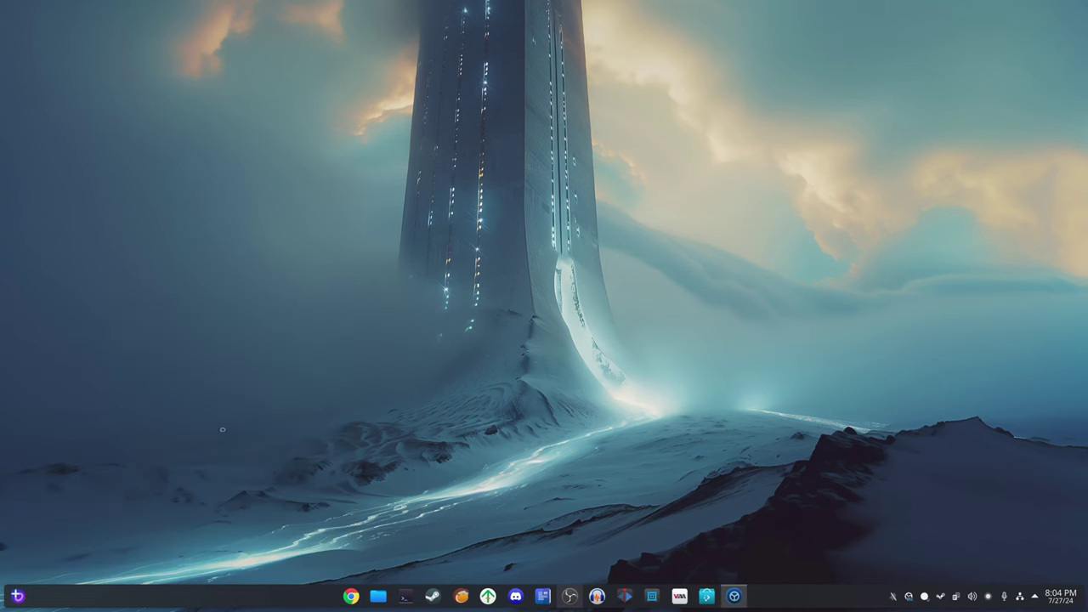
scroll(255, 390, down, 10)
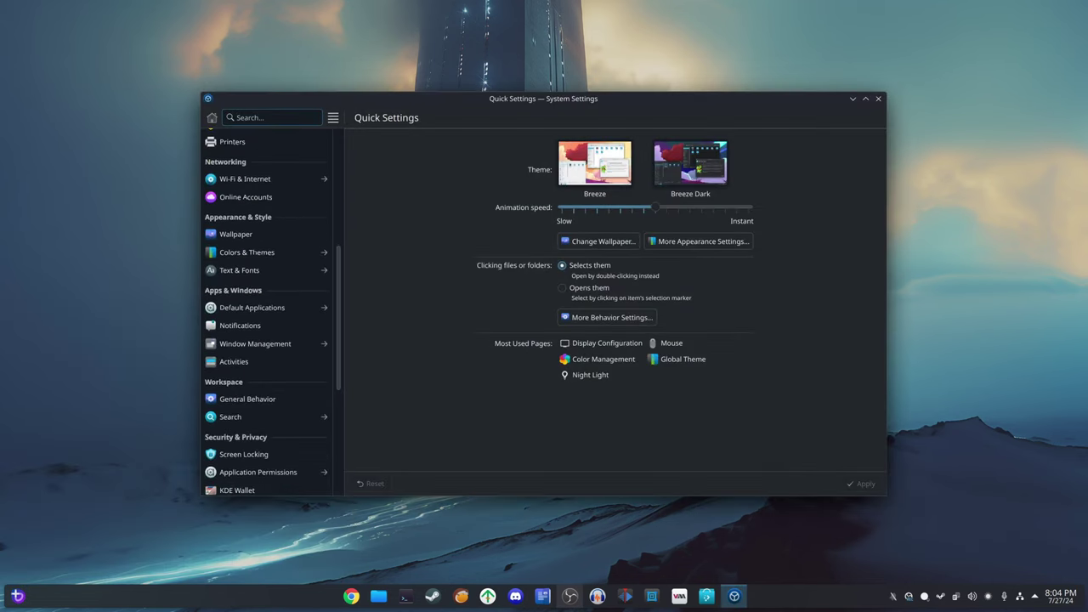
scroll(255, 390, down, 5)
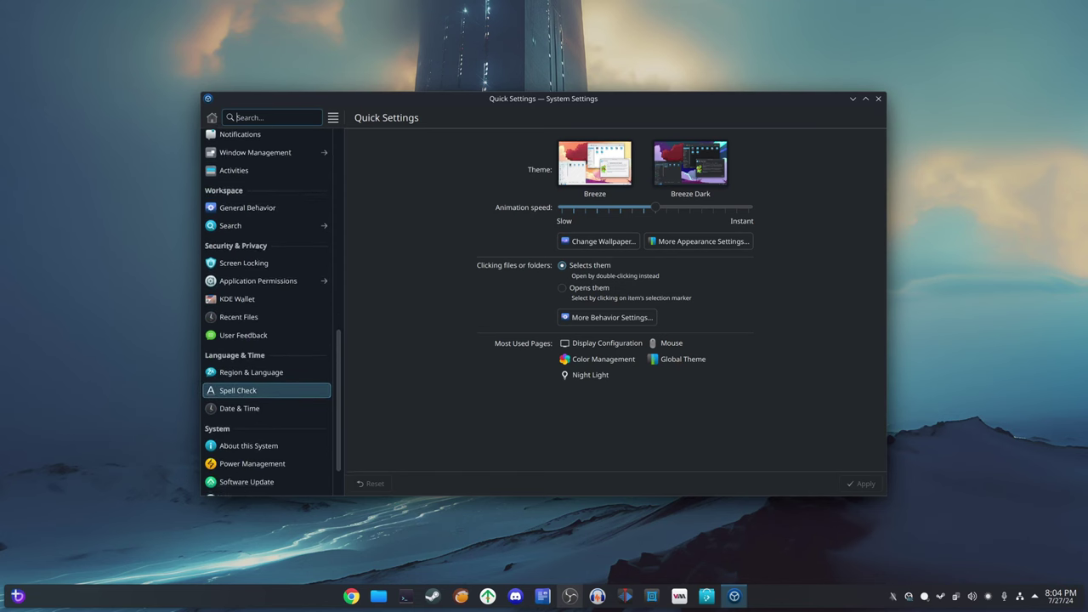
click(255, 413)
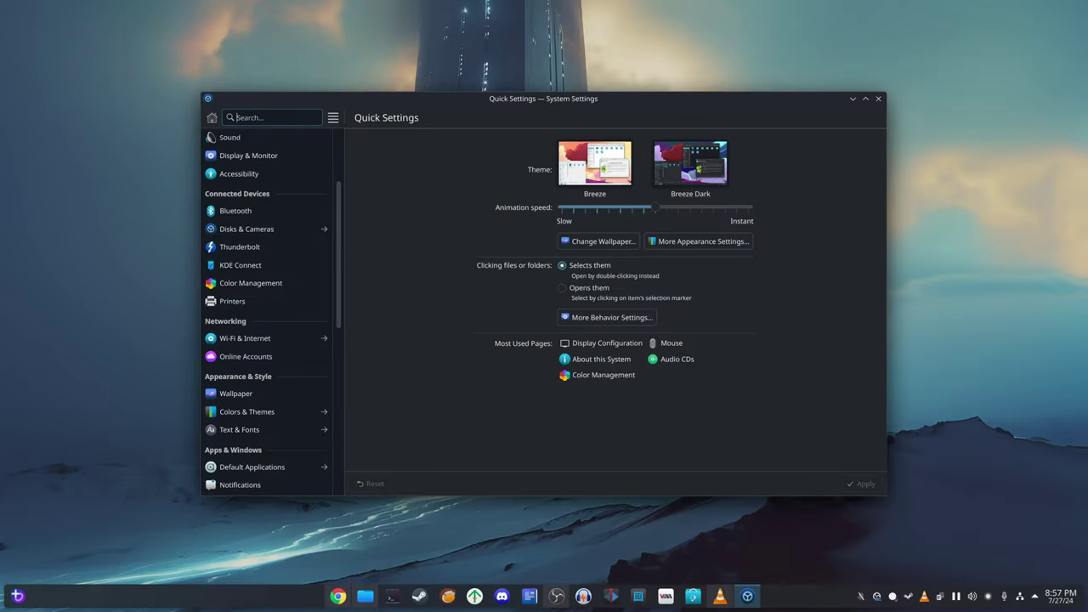
Step: Show the Global Theme options under Colors & Themes and maximize the settings window
click(266, 411)
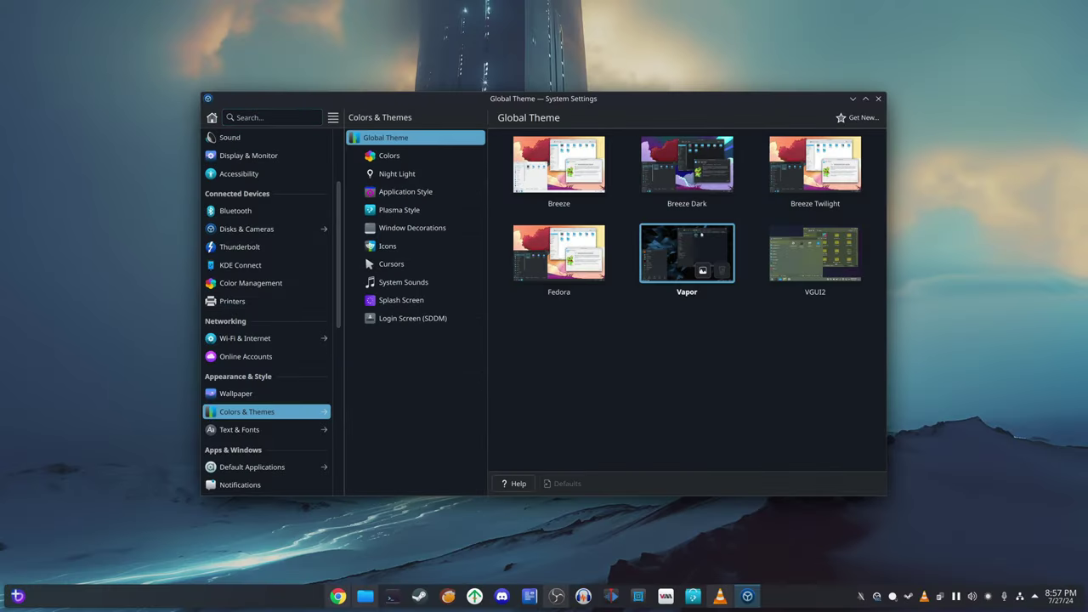
click(865, 99)
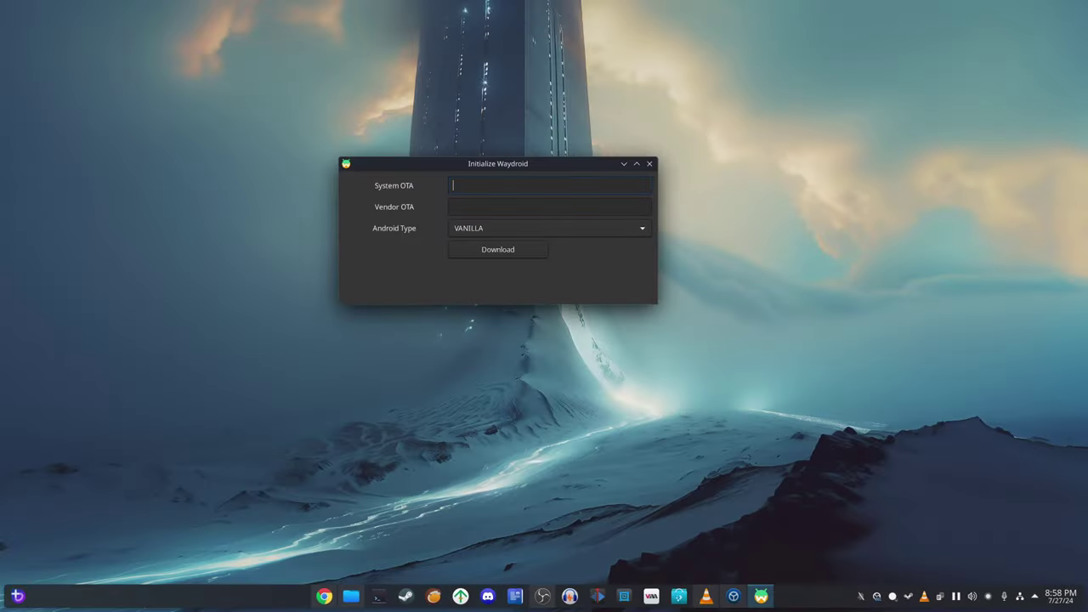
Step: Enlarge and reposition the Initialize Waydroid window, and check the Android Type choices, keeping VANILLA selected
drag(657, 304, 804, 413)
drag(570, 163, 566, 163)
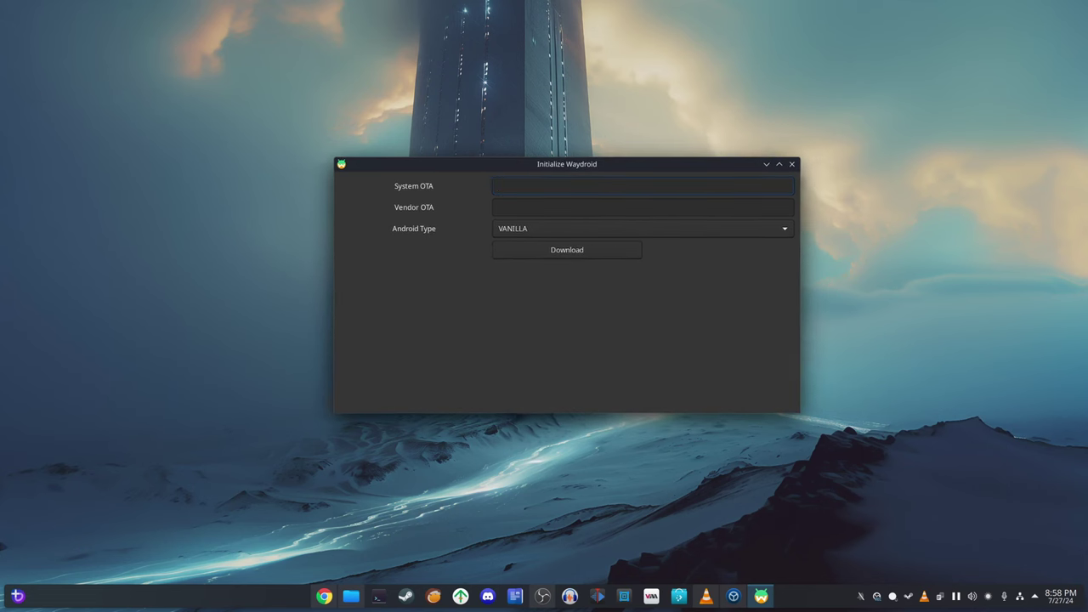
click(567, 248)
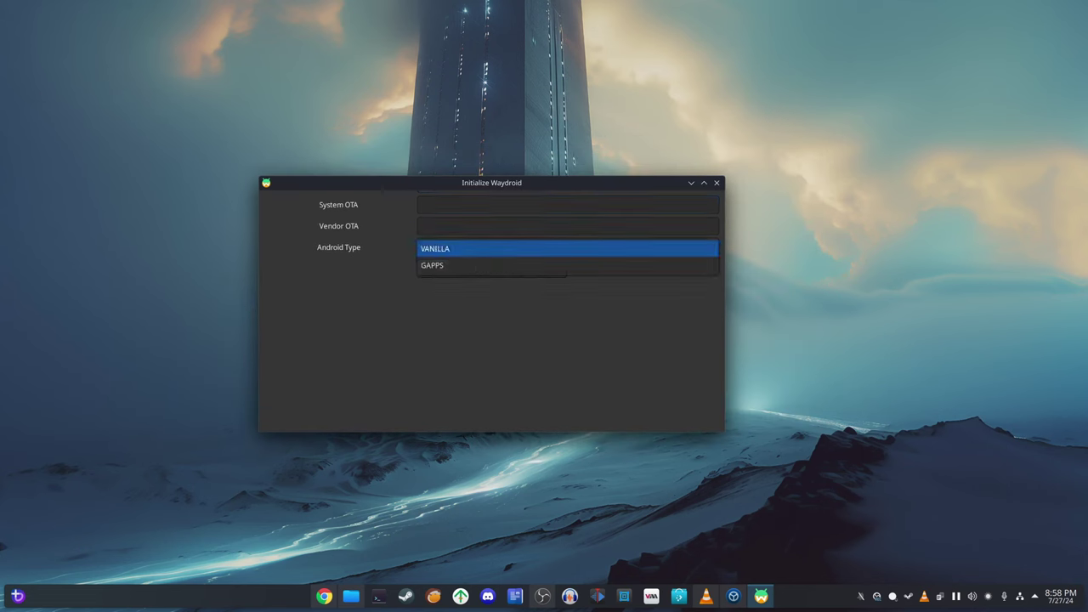
key(Down)
key(Up)
key(Return)
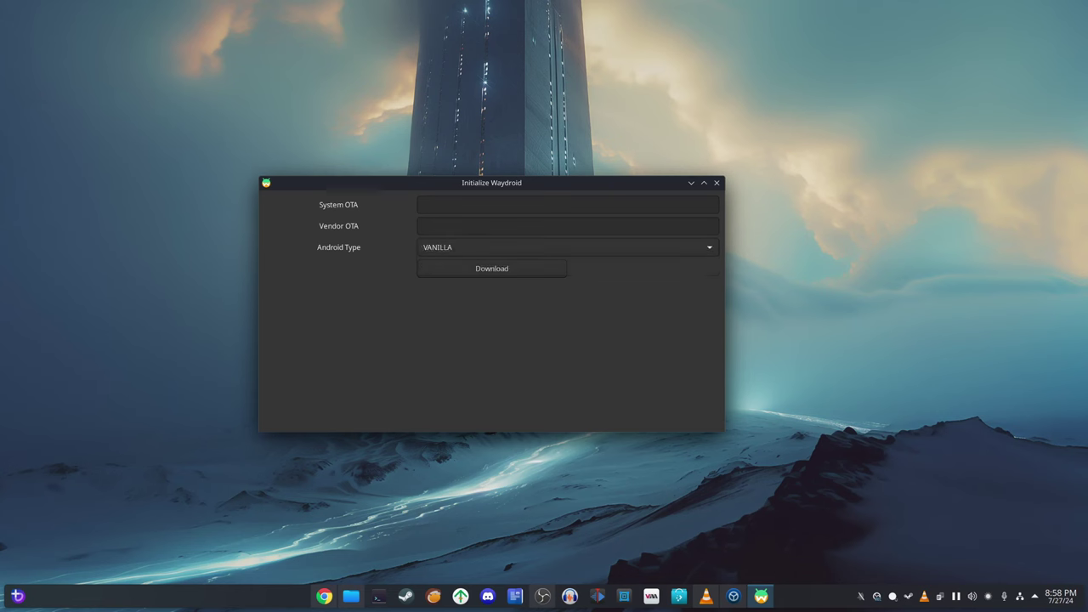
click(266, 183)
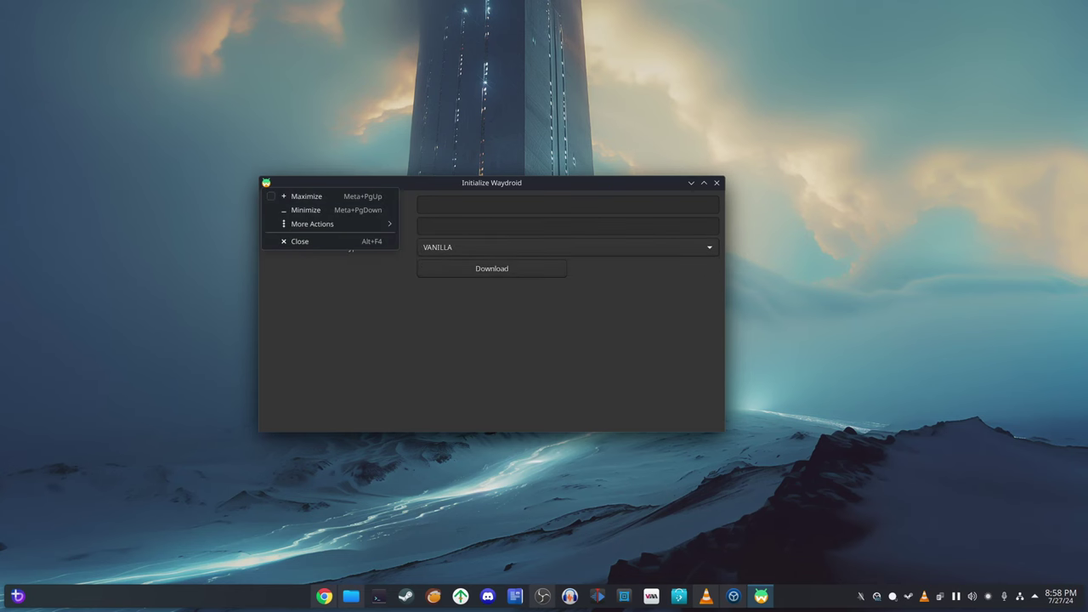
key(Escape)
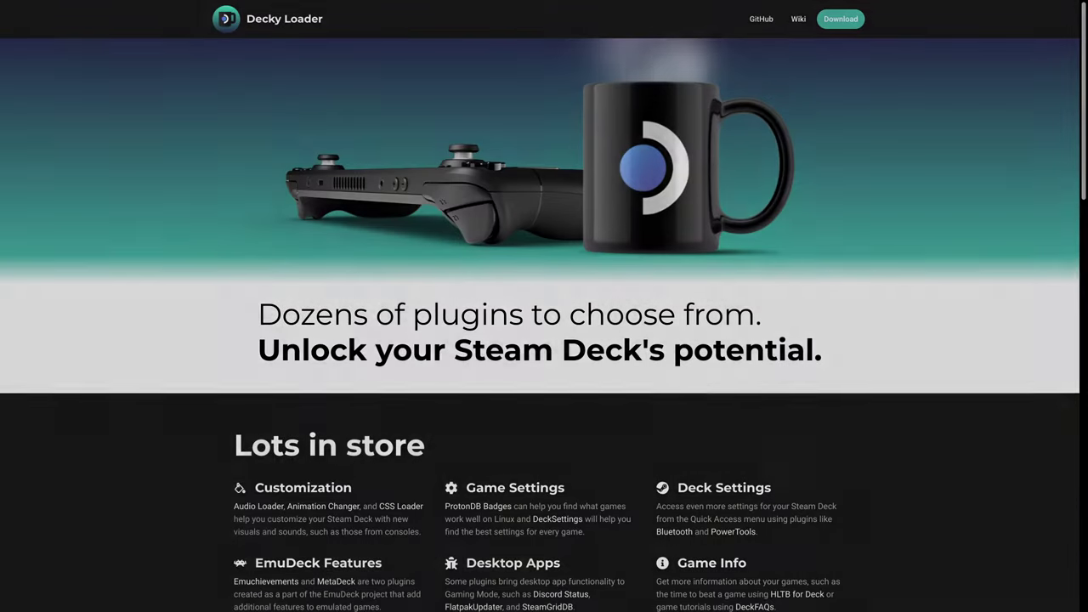
Step: Look through the Decky Loader homepage's plugin features, Get started section and questions, dismissing the installer's save dialog
scroll(540, 325, down, 3)
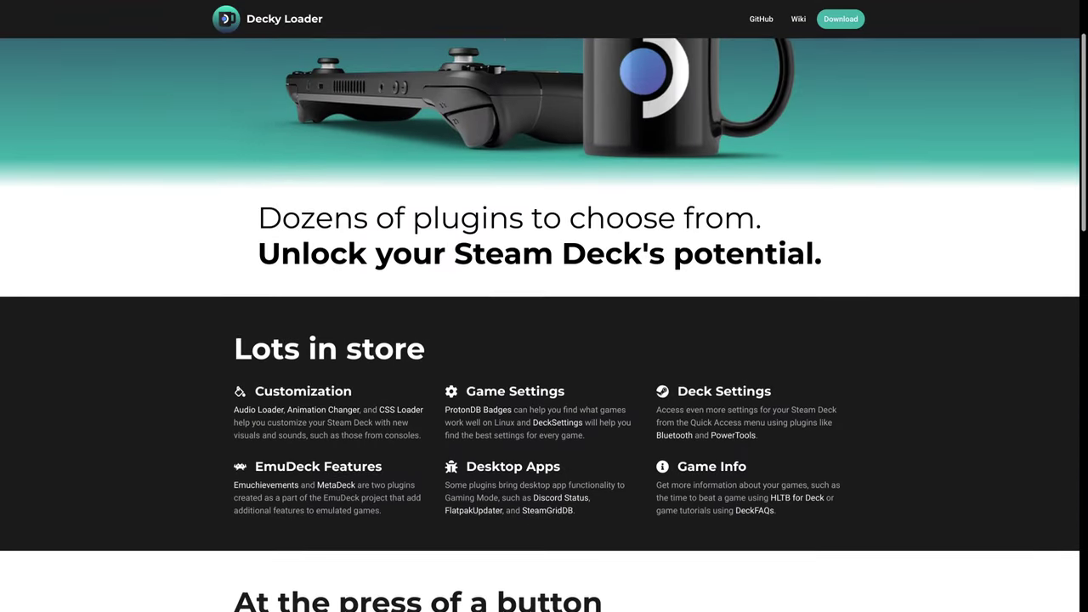
scroll(544, 323, down, 3)
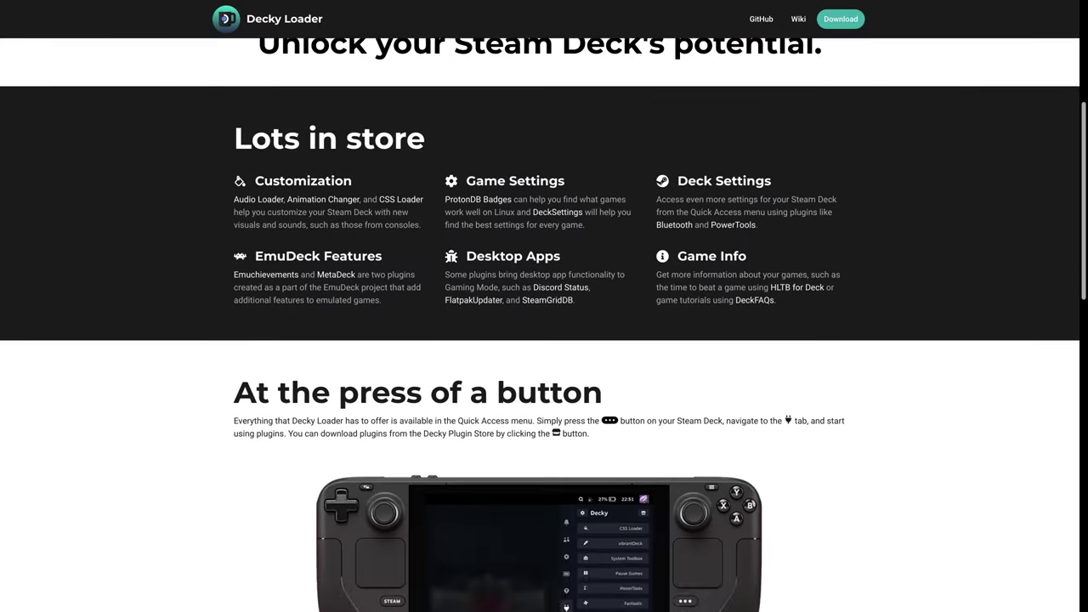
scroll(544, 323, down, 2)
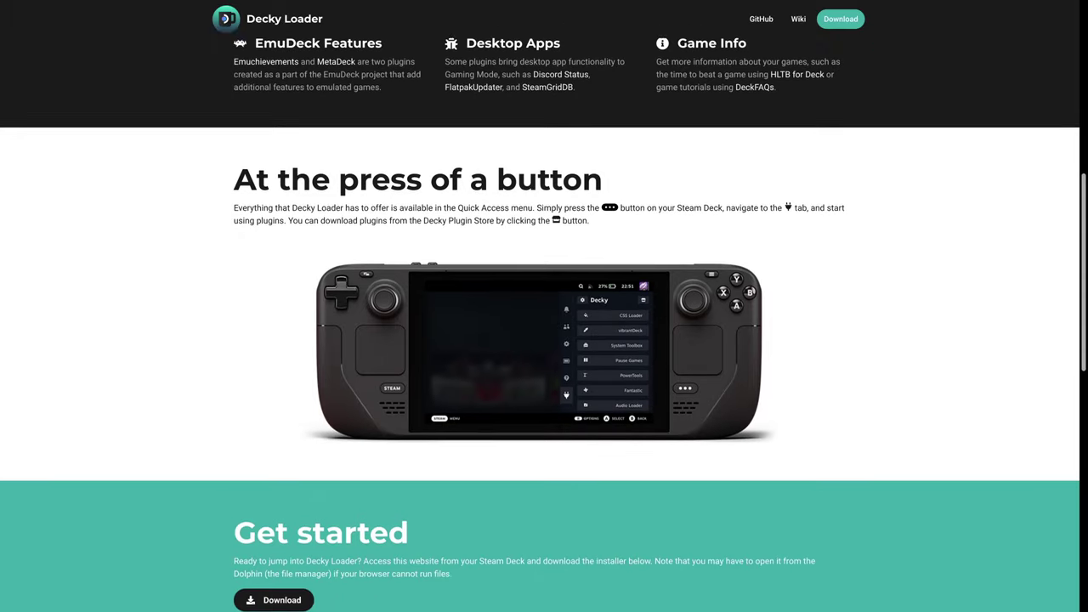
scroll(543, 323, down, 3)
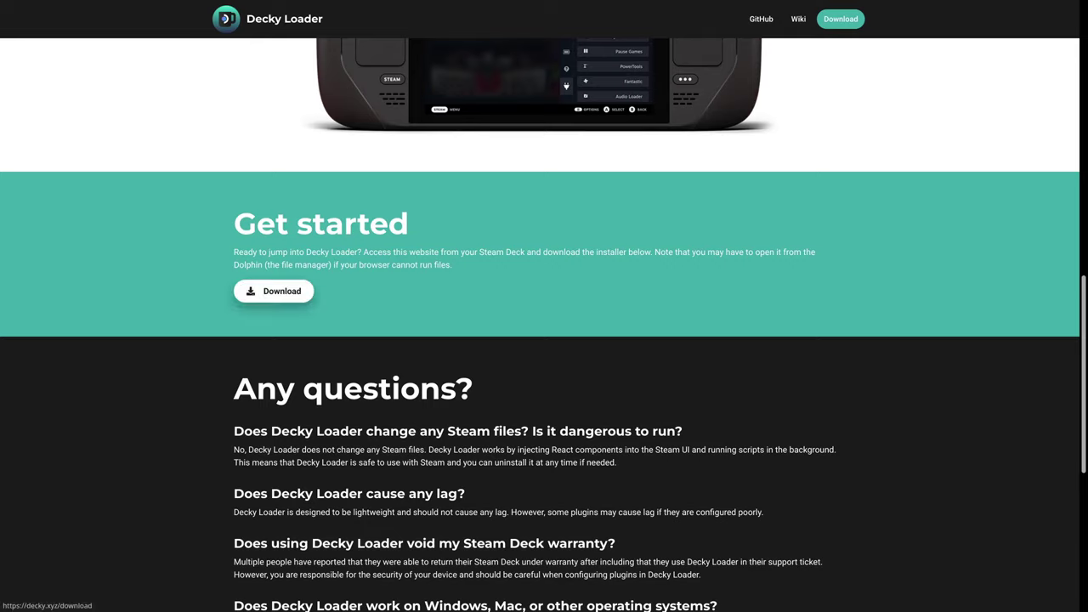
scroll(274, 291, up, 3)
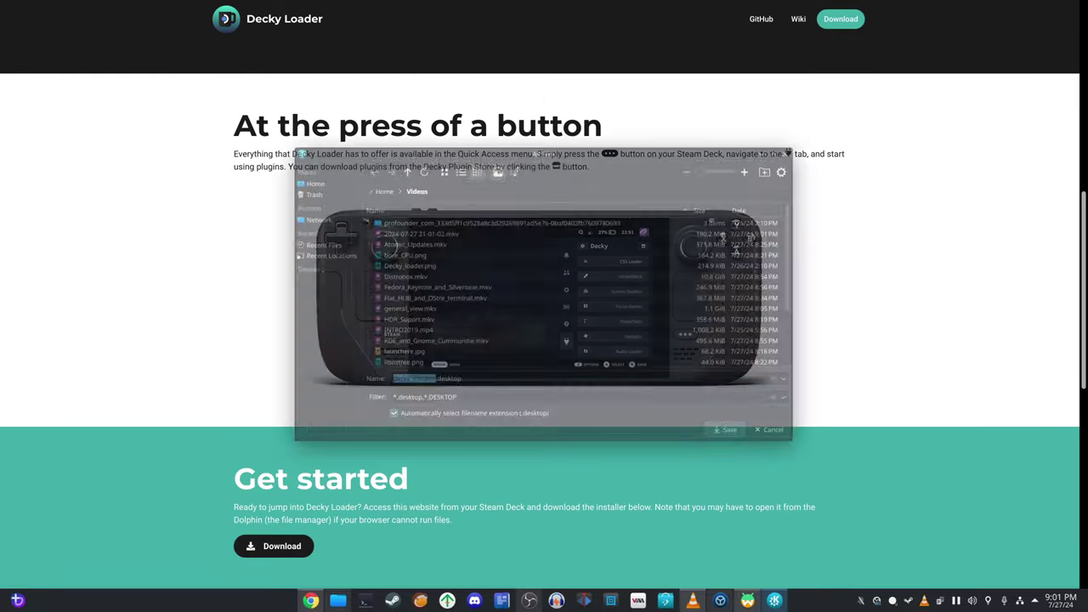
click(808, 141)
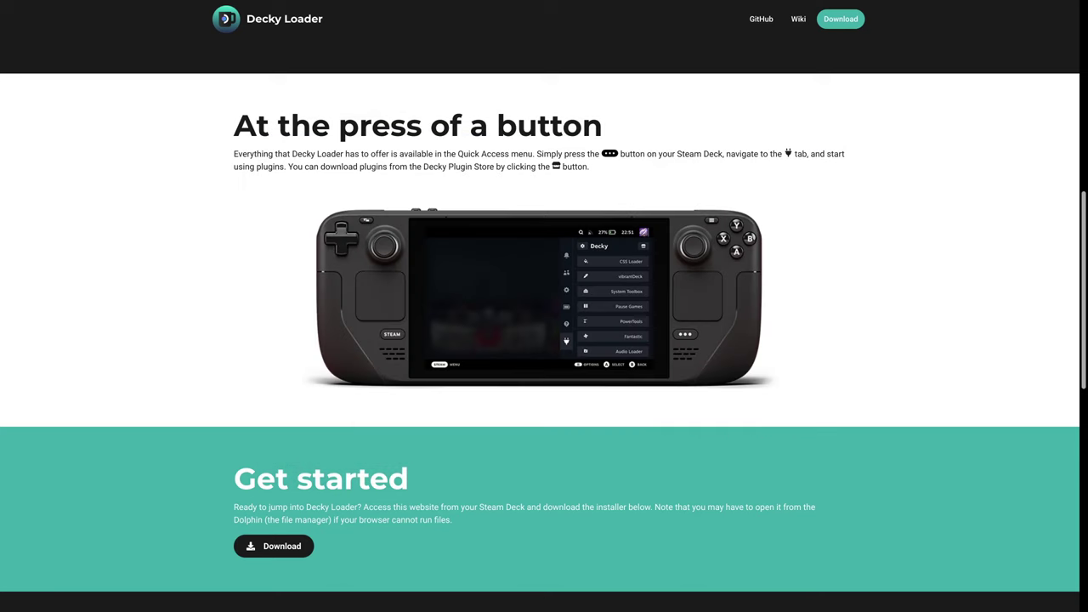
scroll(544, 340, up, 6)
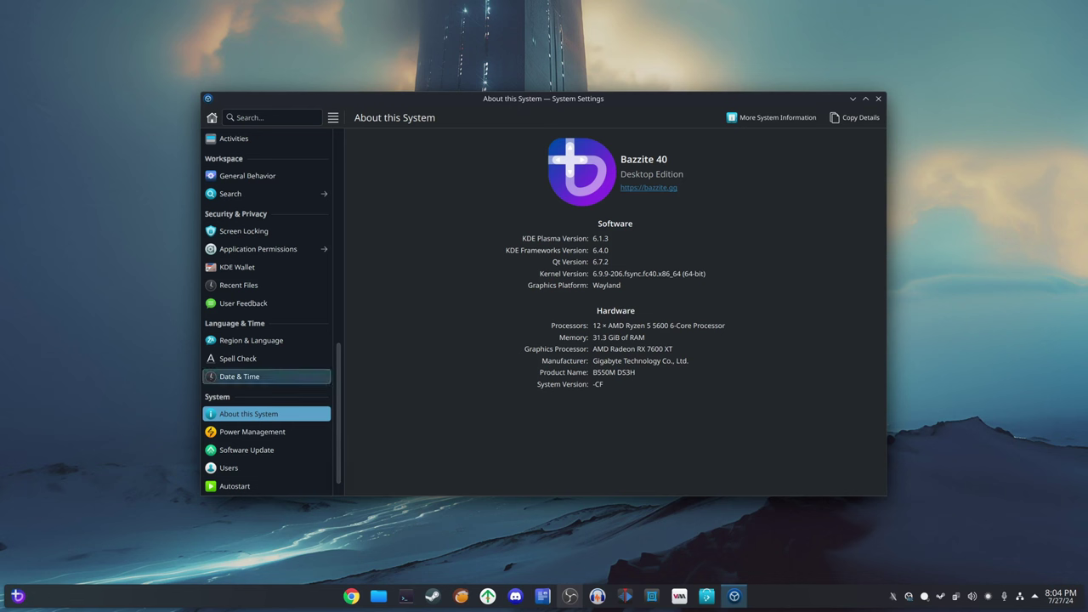
Step: Go to the Wallpaper settings and browse the whole collection of included images, including the Steam Deck Logo series
scroll(255, 387, up, 3)
scroll(255, 394, up, 1)
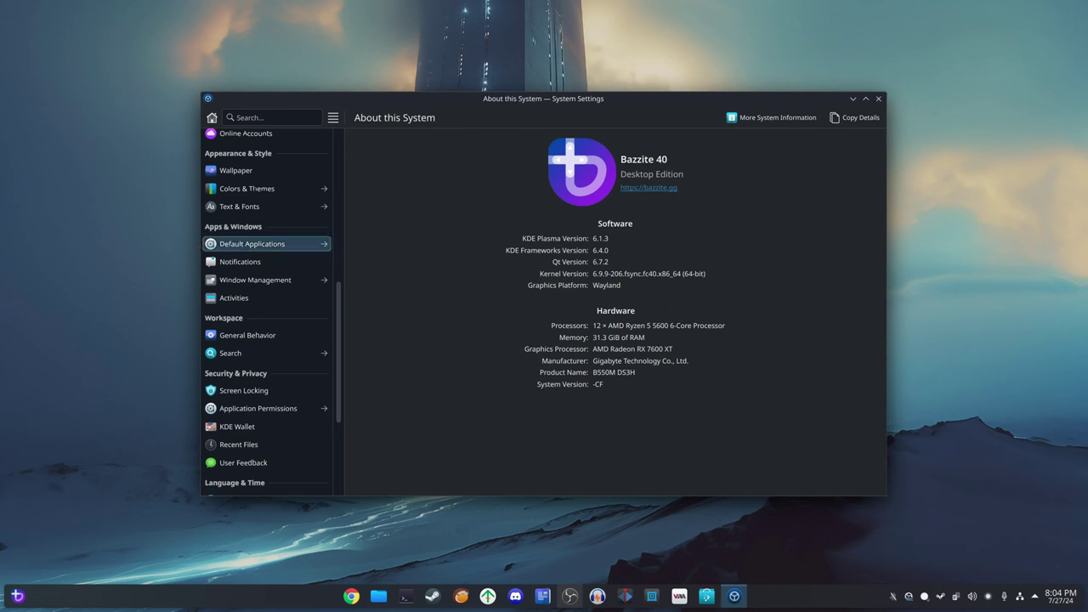
click(247, 170)
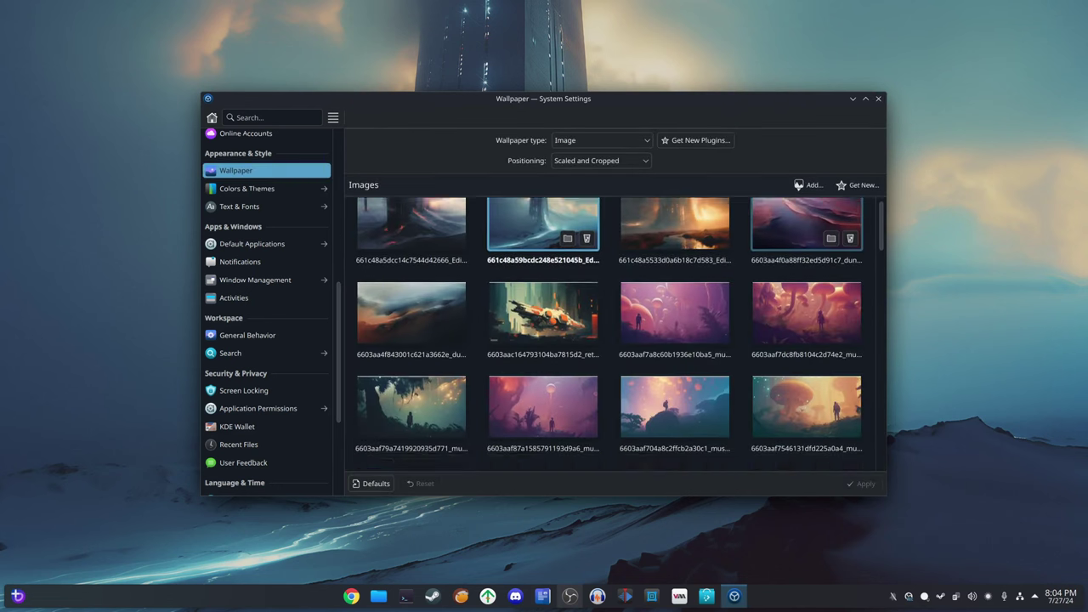
scroll(806, 225, down, 3)
scroll(805, 225, down, 4)
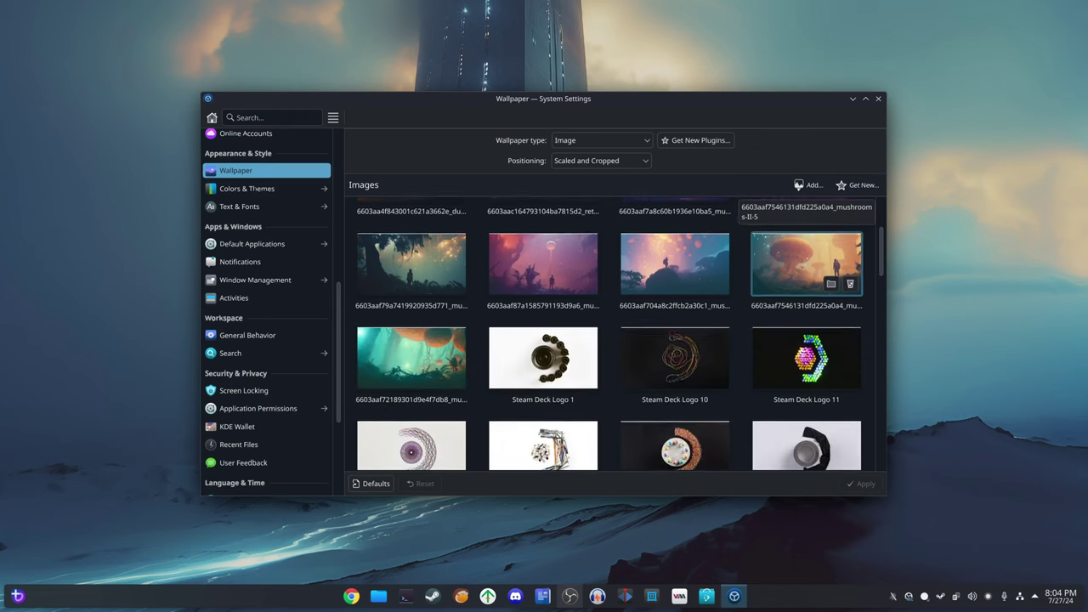
scroll(806, 255, down, 3)
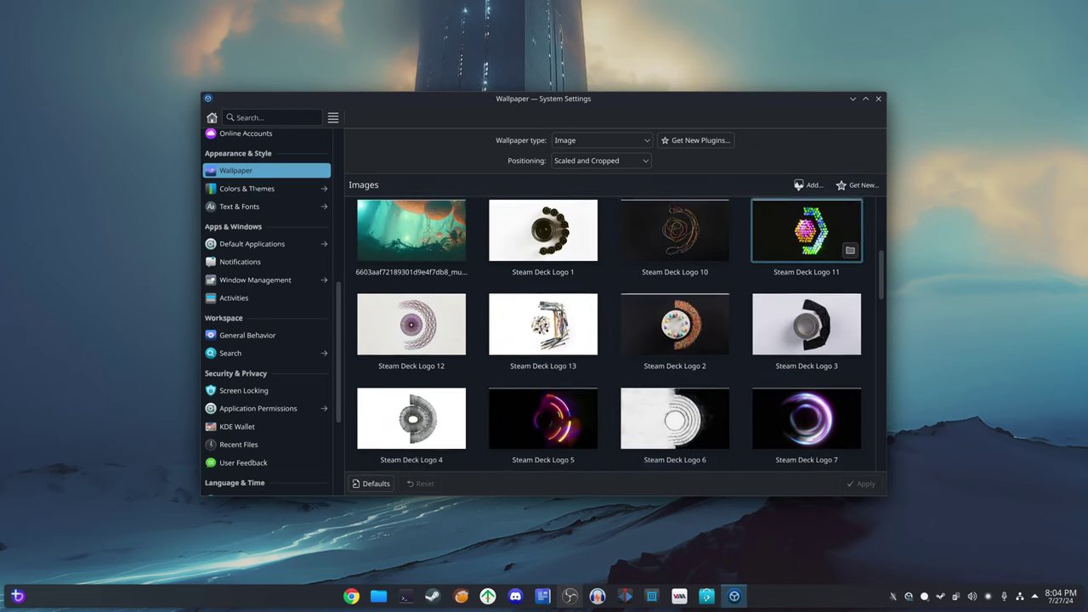
scroll(805, 255, down, 3)
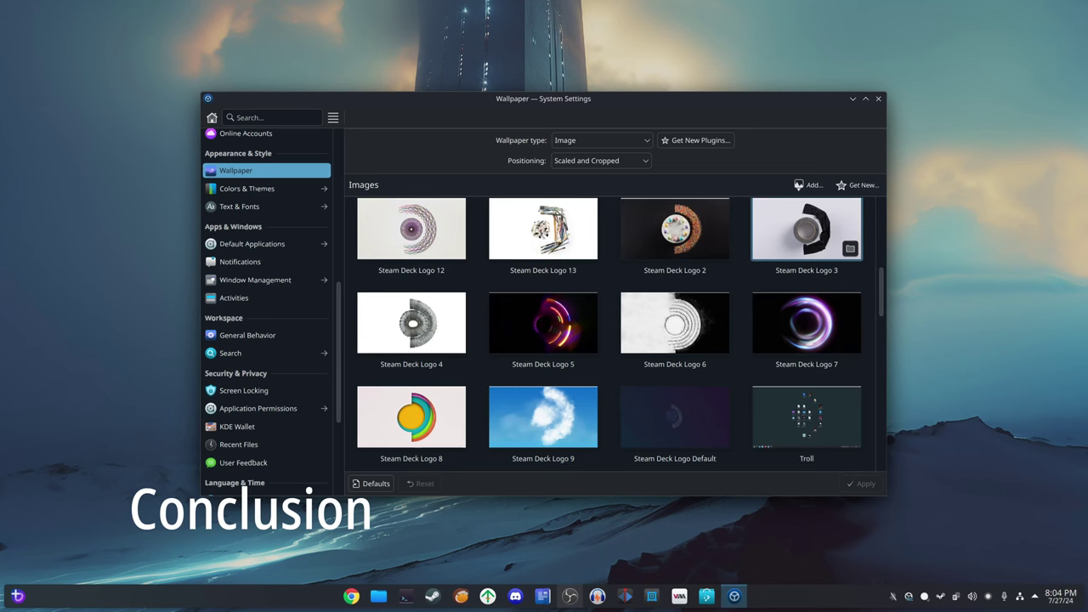
scroll(806, 255, down, 3)
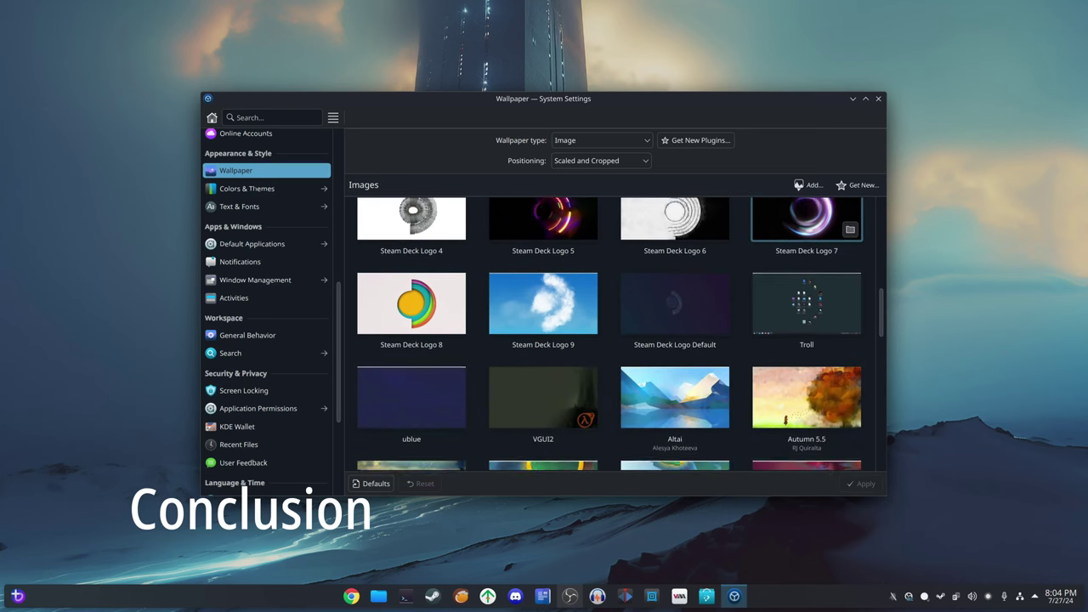
scroll(806, 247, down, 3)
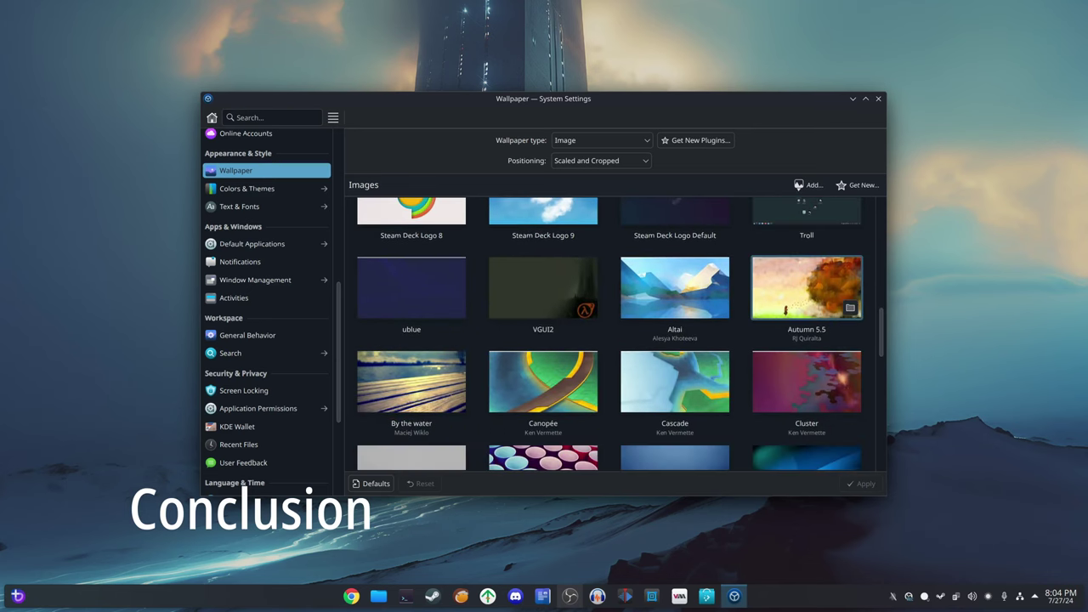
scroll(806, 247, down, 6)
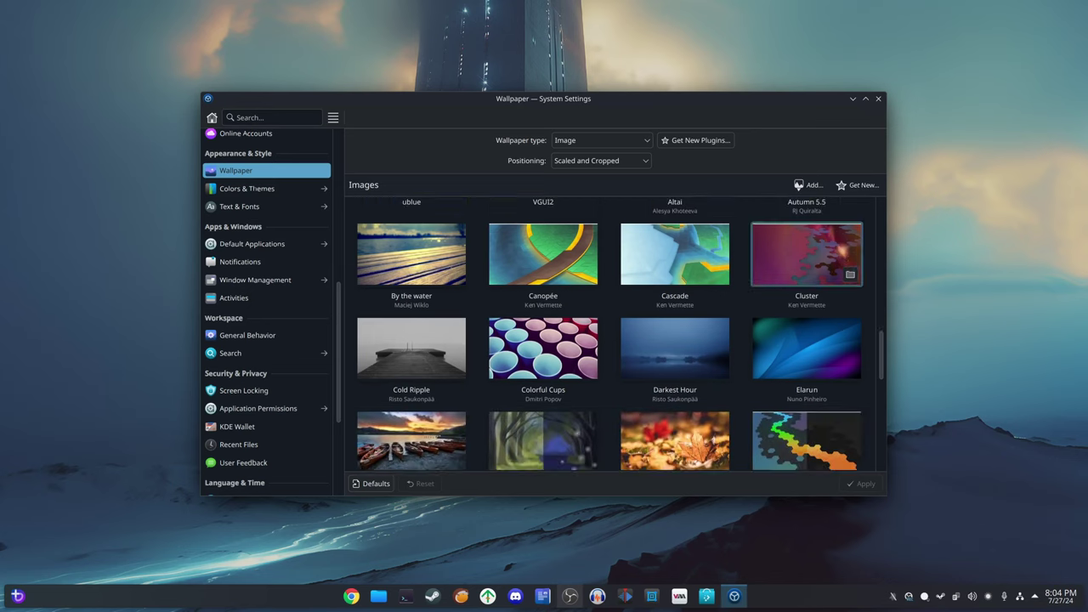
scroll(806, 255, down, 6)
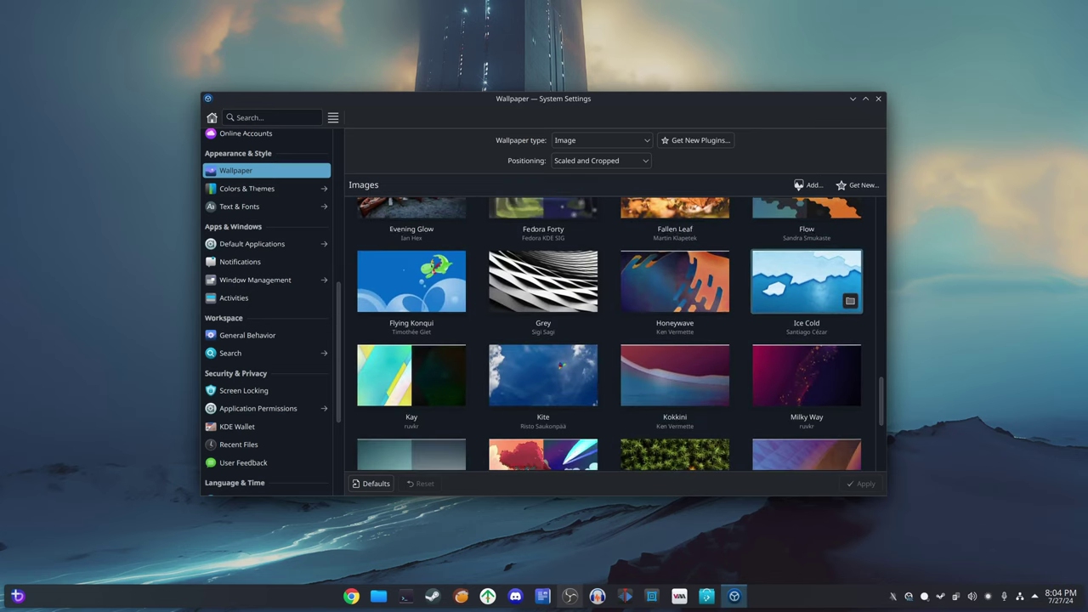
scroll(806, 272, down, 1)
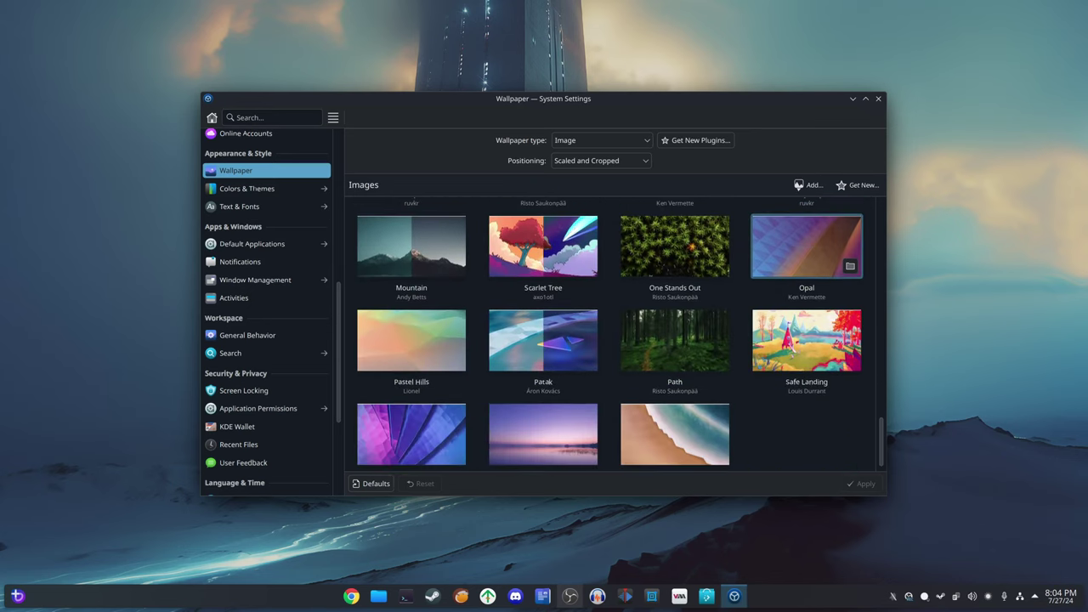
Step: Review the Mouse & Touchpad, Keyboard, Touchscreen and Multimedia pages of the Input & Output settings
scroll(255, 335, up, 3)
scroll(255, 339, up, 4)
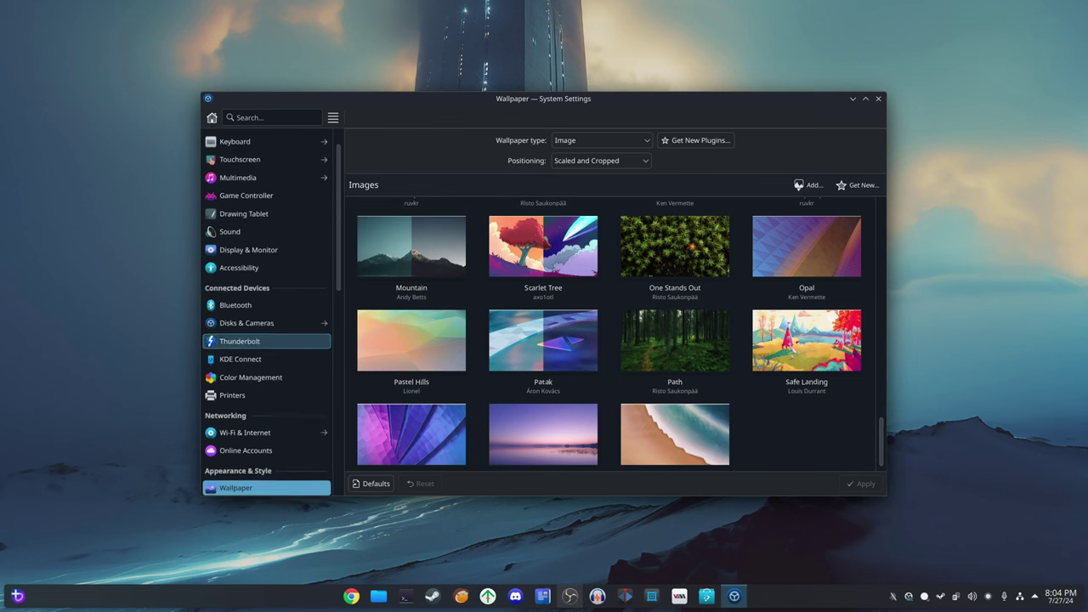
click(255, 157)
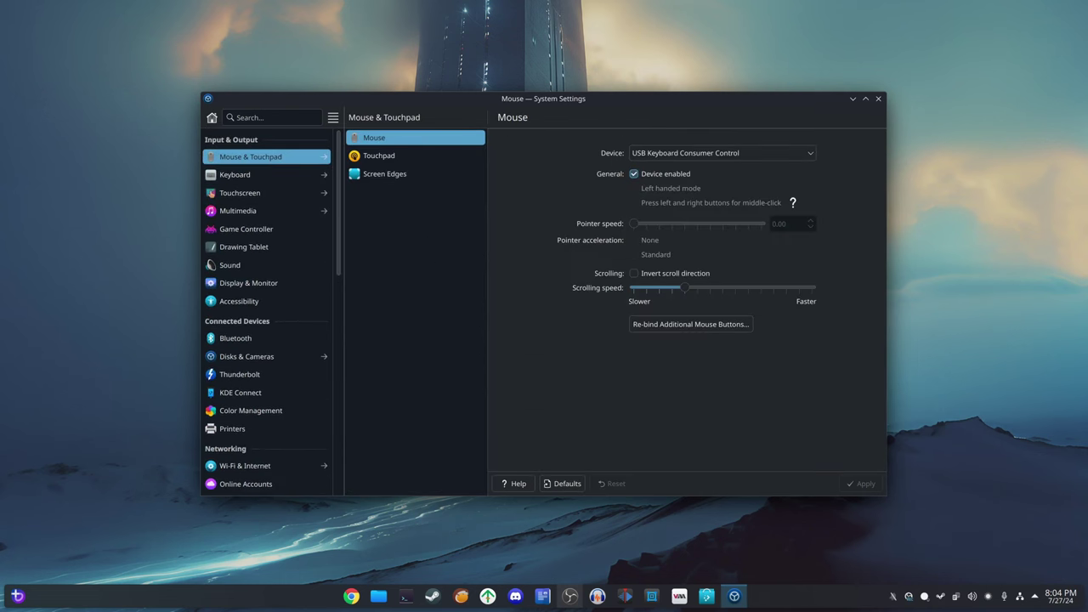
click(255, 174)
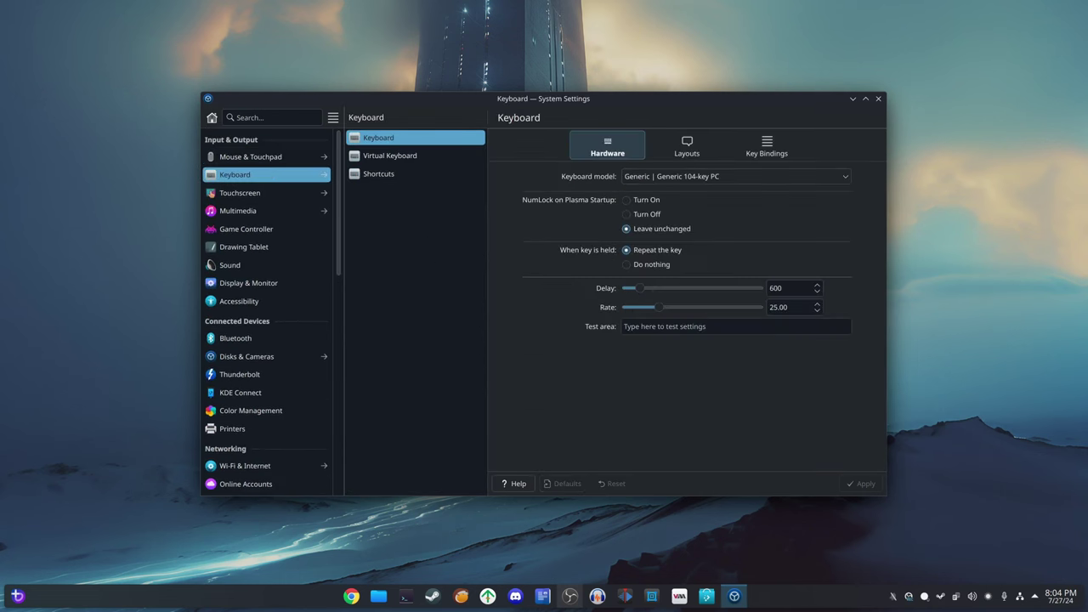
click(255, 192)
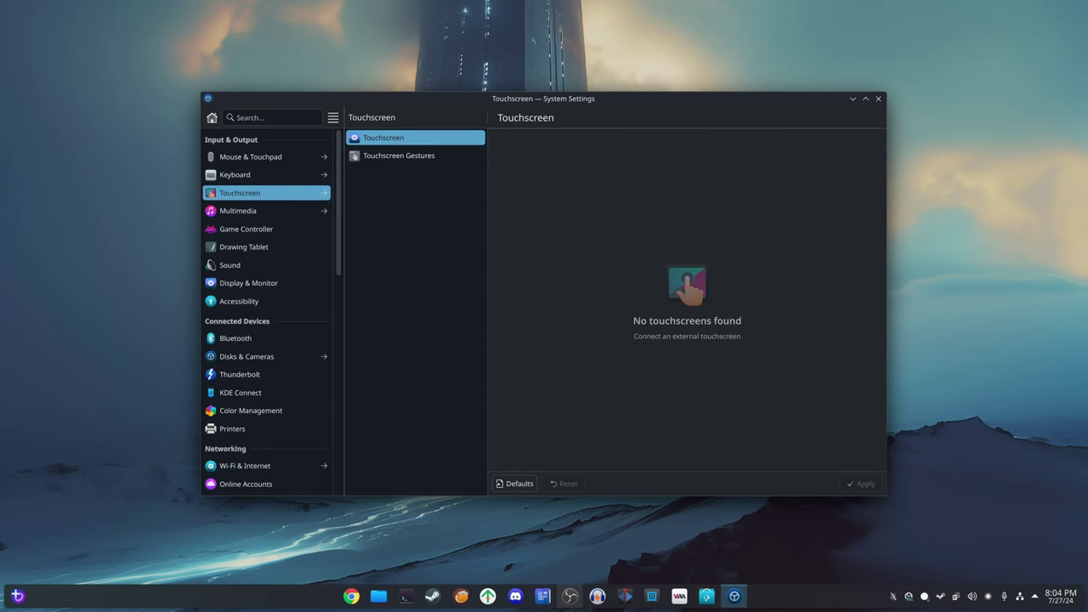
click(255, 210)
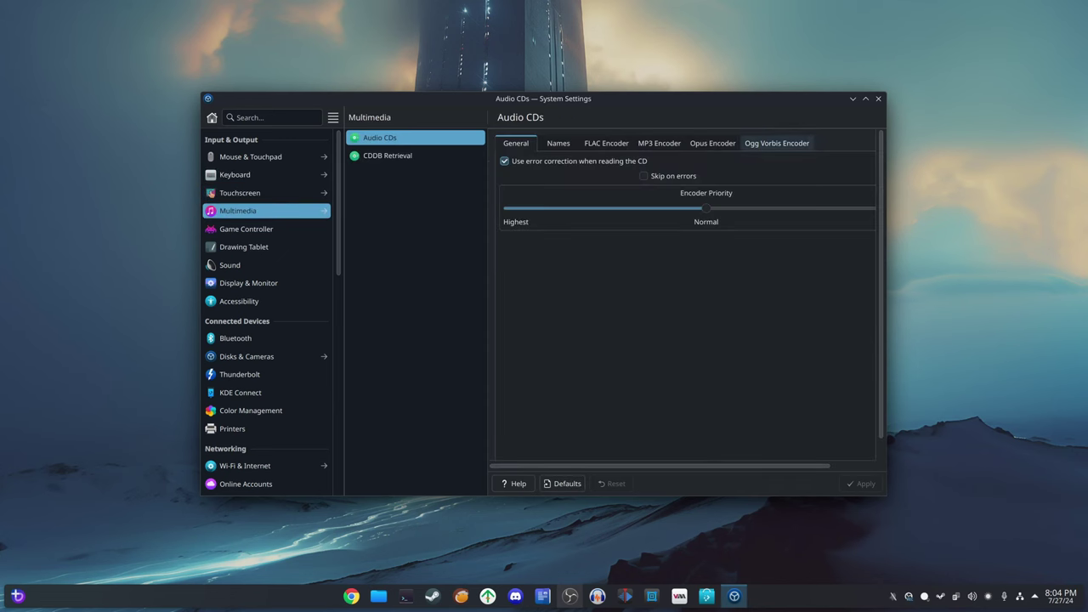
Step: Close System Settings and open the application launcher
click(877, 98)
click(17, 595)
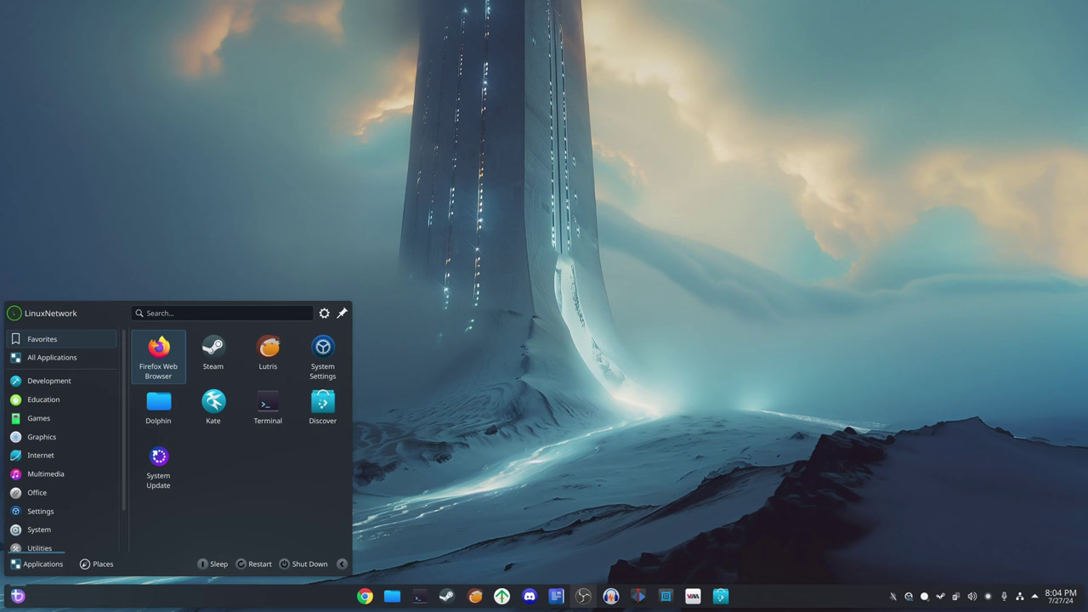
Step: Look through the complete alphabetical list of all installed applications in the launcher, from Ark down to XCOM 2
mouse_move(46, 473)
mouse_move(52, 357)
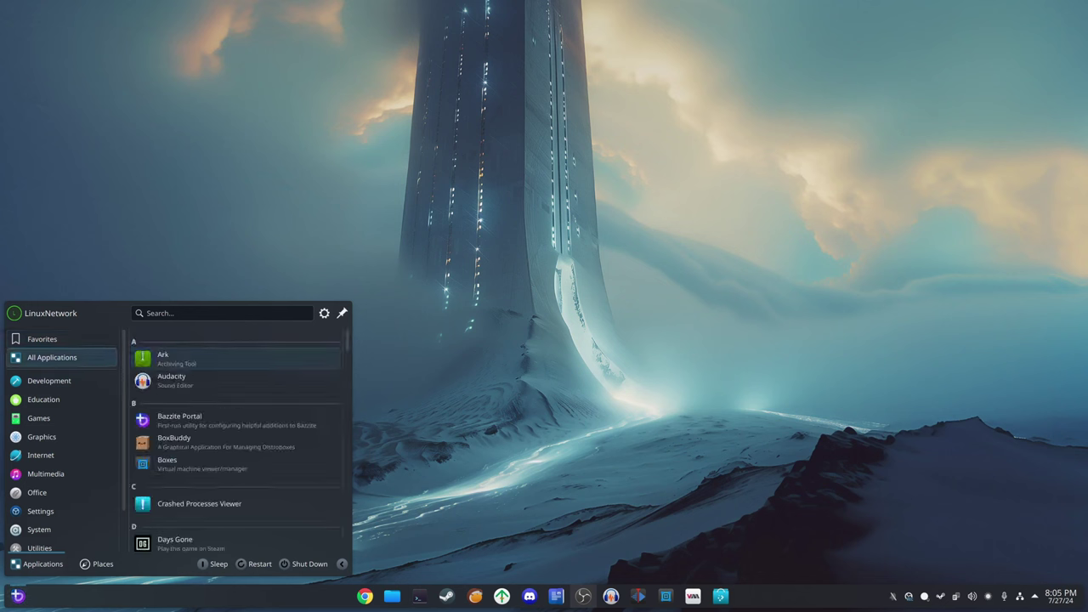
scroll(238, 370, down, 3)
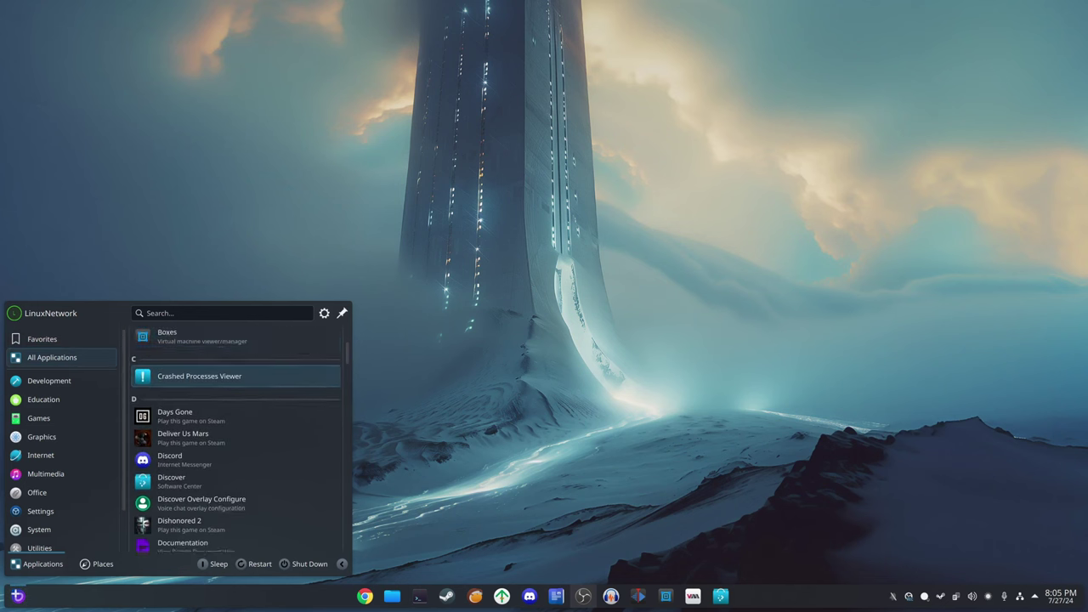
scroll(238, 370, down, 4)
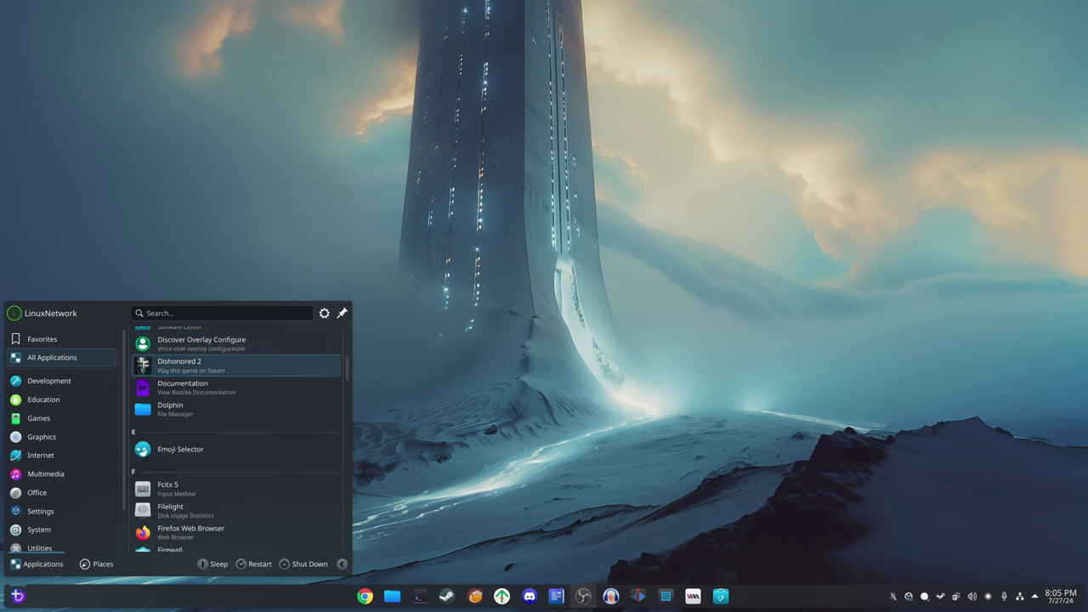
scroll(238, 365, down, 5)
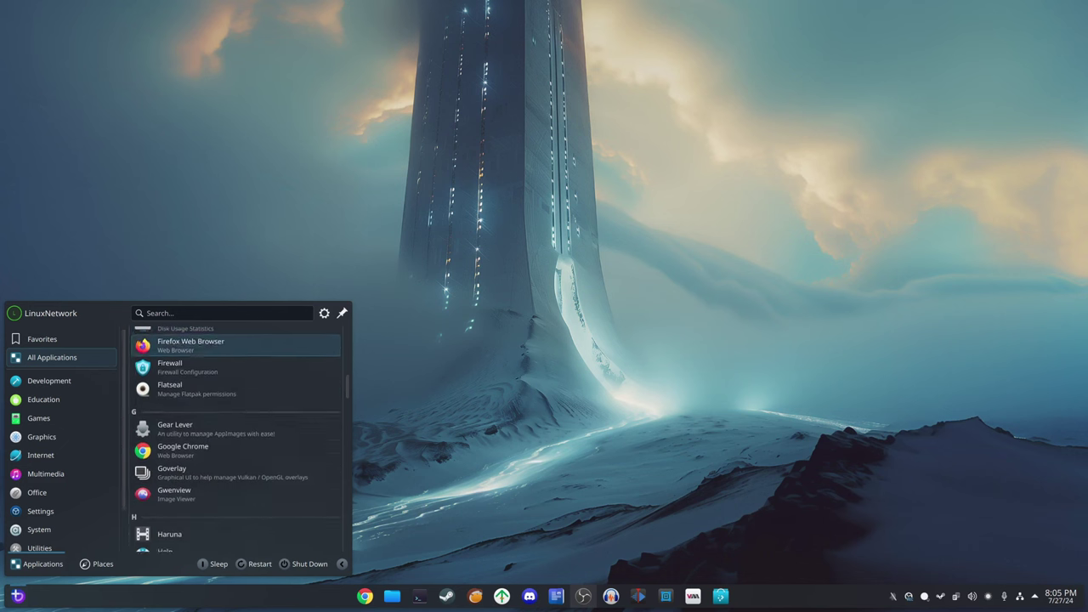
scroll(238, 365, down, 4)
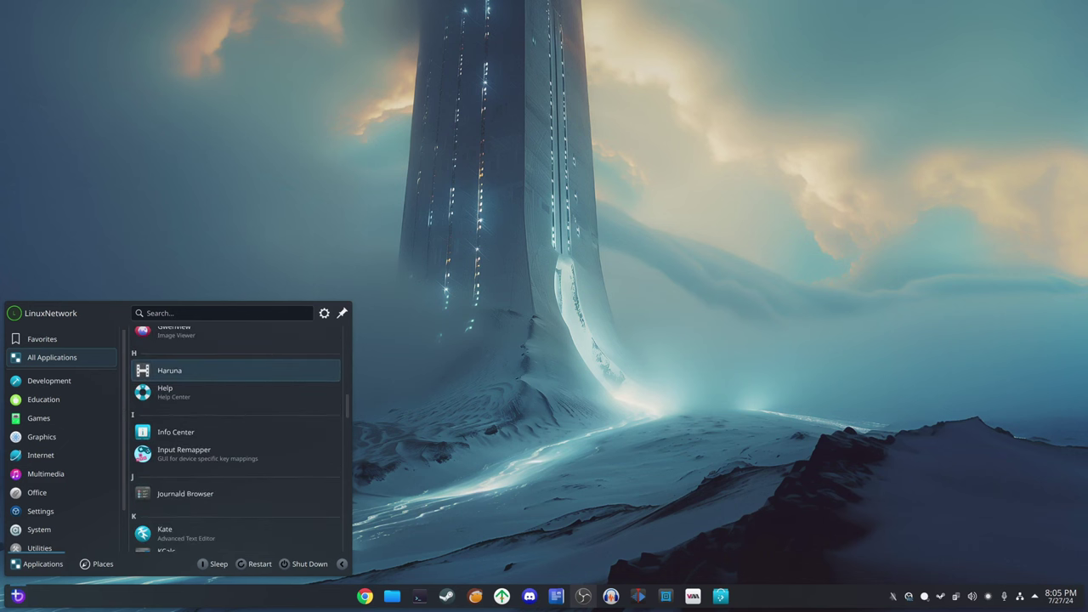
scroll(238, 366, down, 1)
scroll(238, 390, down, 1)
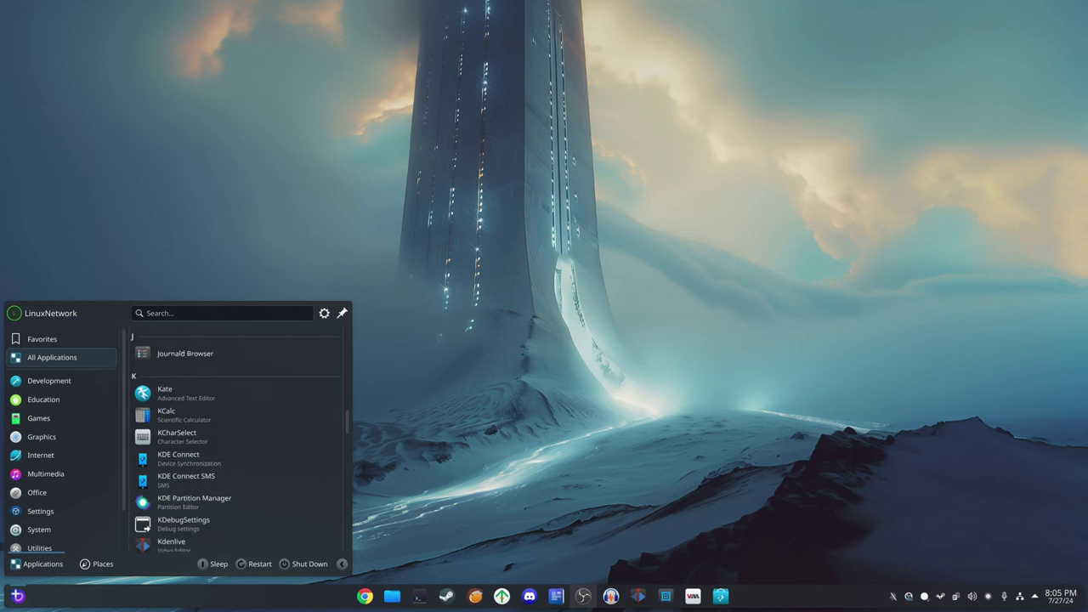
scroll(238, 383, down, 5)
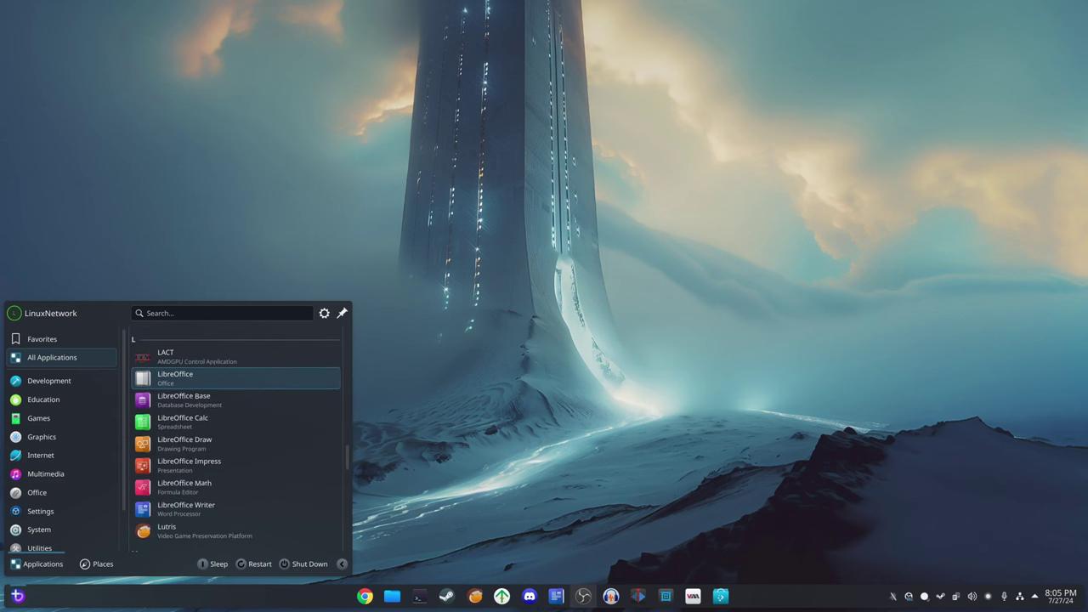
scroll(238, 382, down, 10)
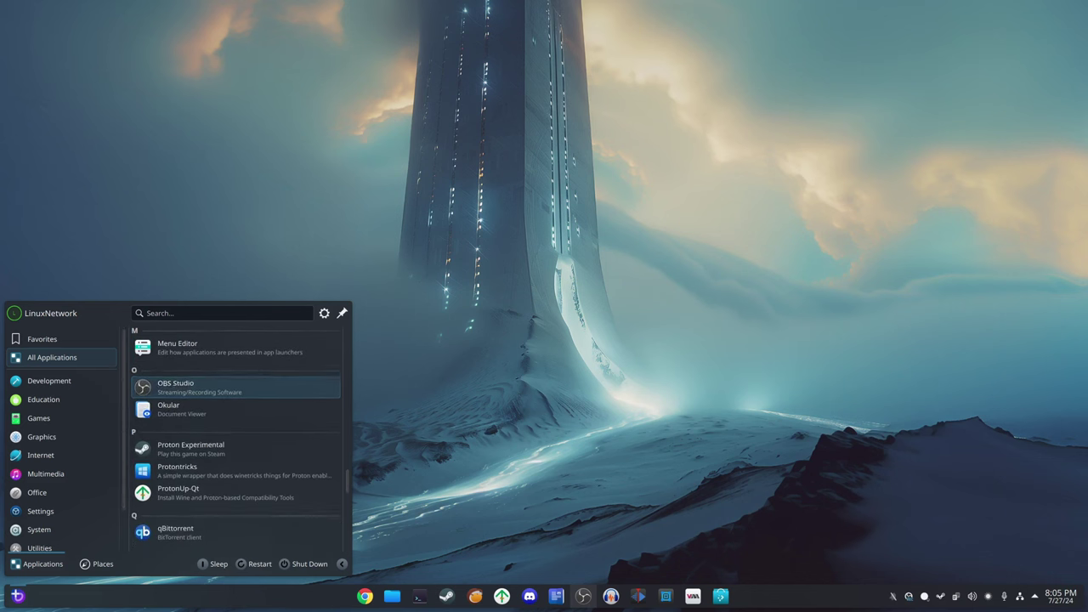
scroll(238, 386, down, 6)
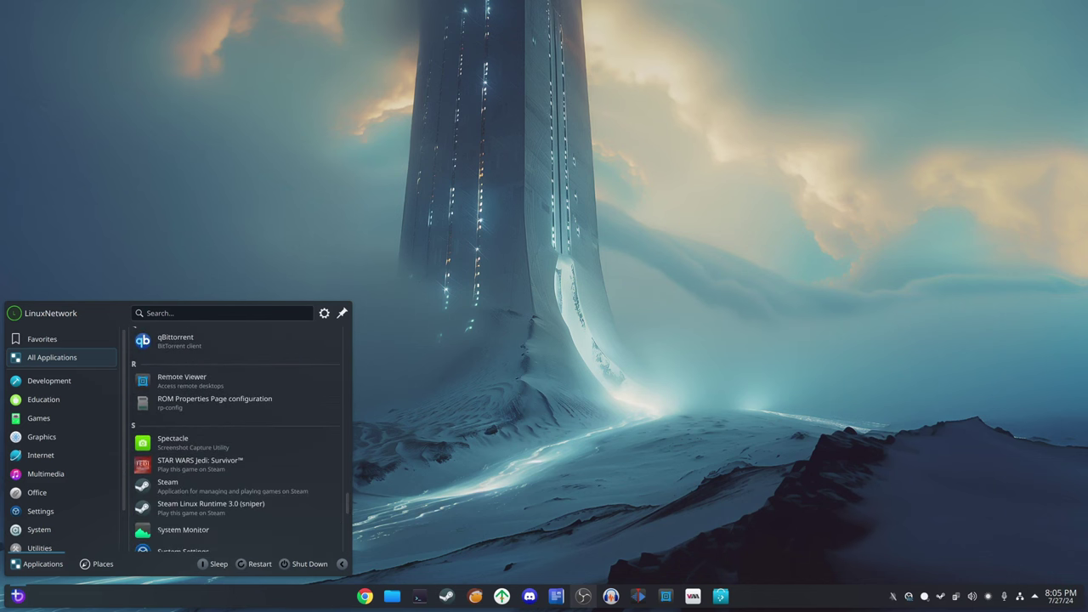
scroll(238, 425, down, 5)
scroll(238, 408, down, 2)
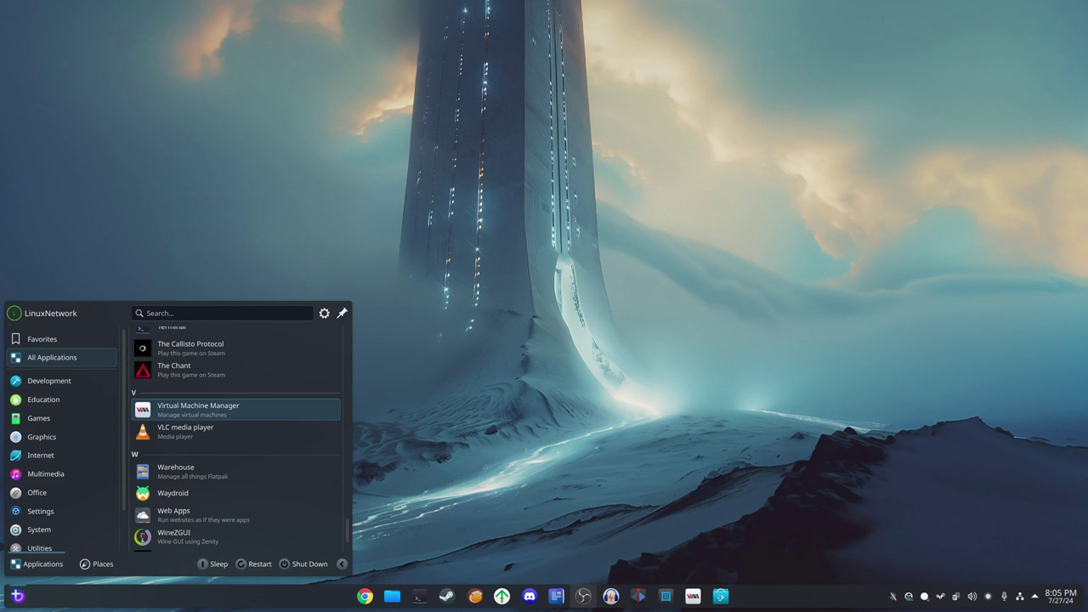
scroll(235, 425, down, 1)
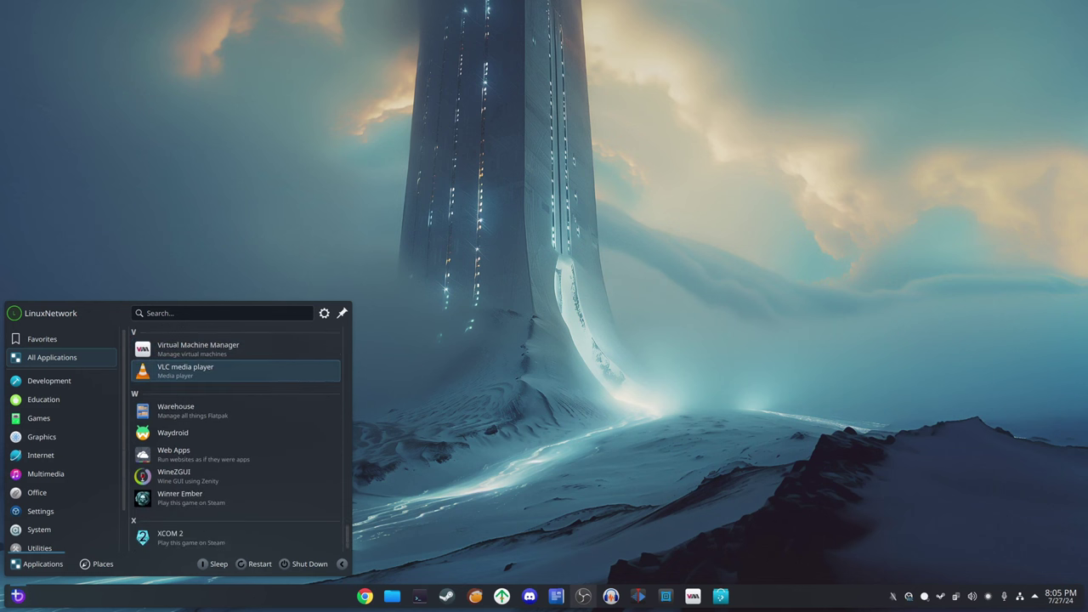
Step: Review the applications in the launcher's Settings, Office, Multimedia, Graphics and Games categories
mouse_move(62, 530)
mouse_move(61, 511)
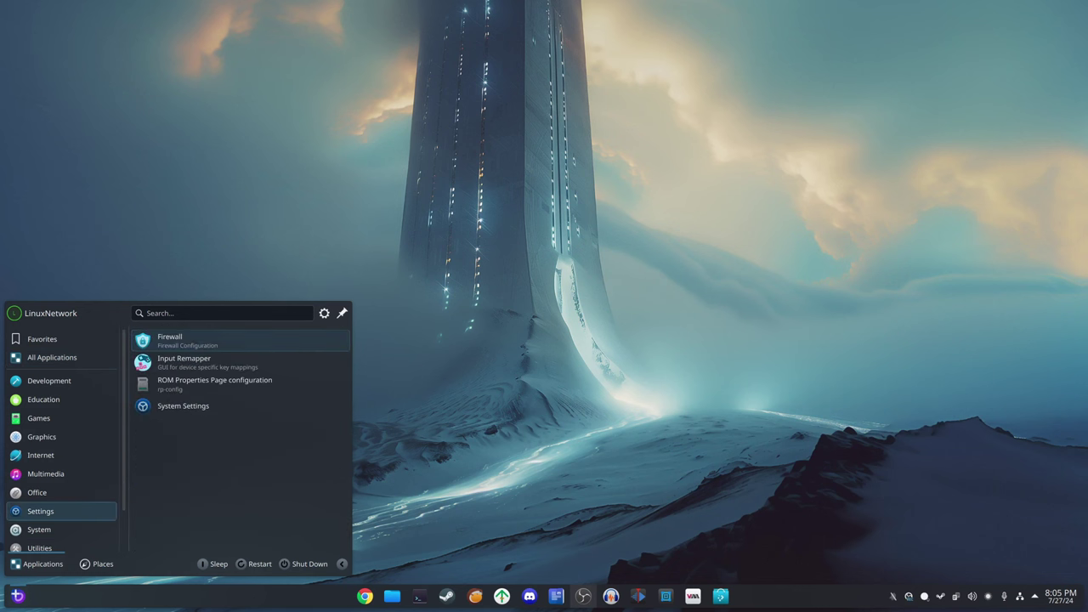
mouse_move(61, 492)
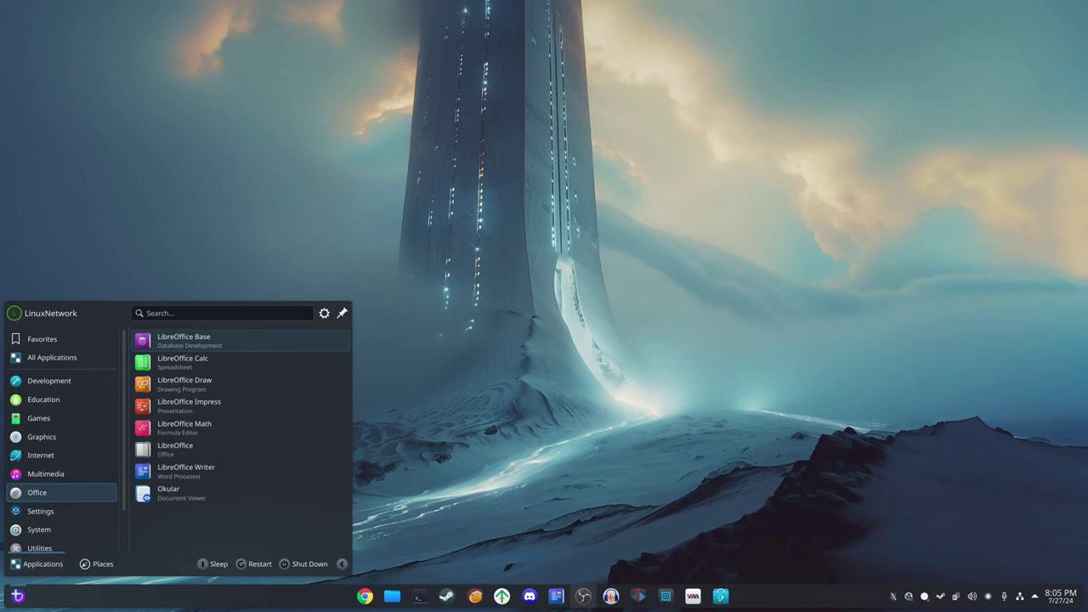
mouse_move(62, 474)
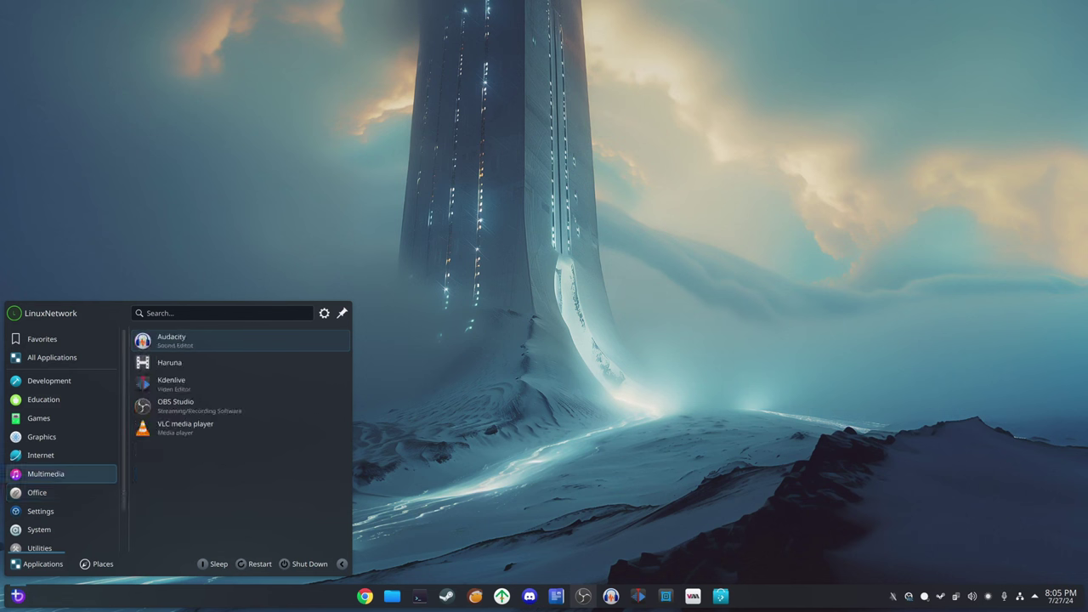
key(Up)
key(Up)
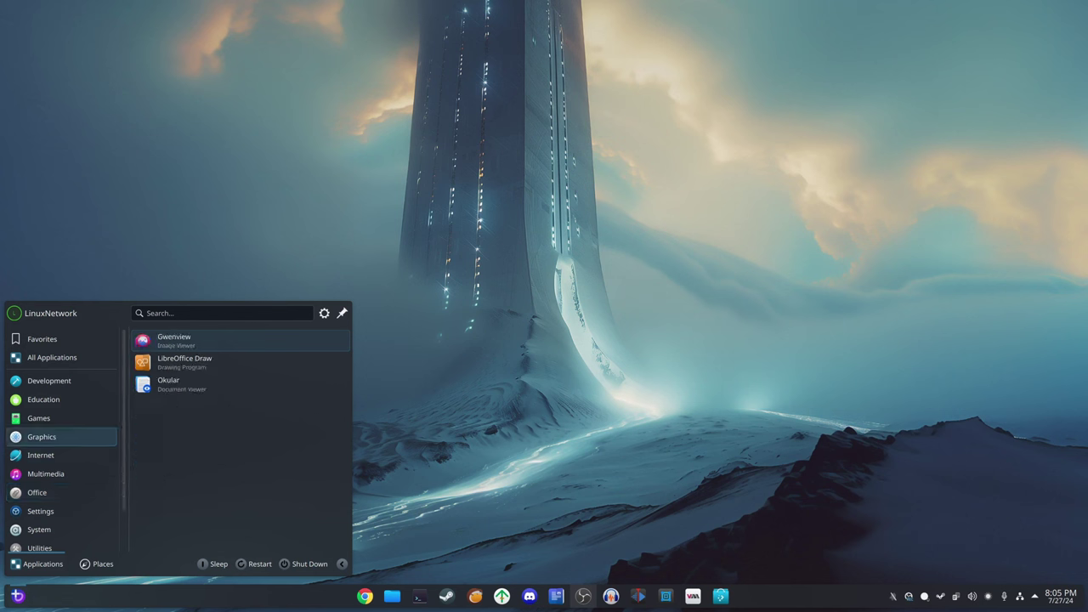
key(Up)
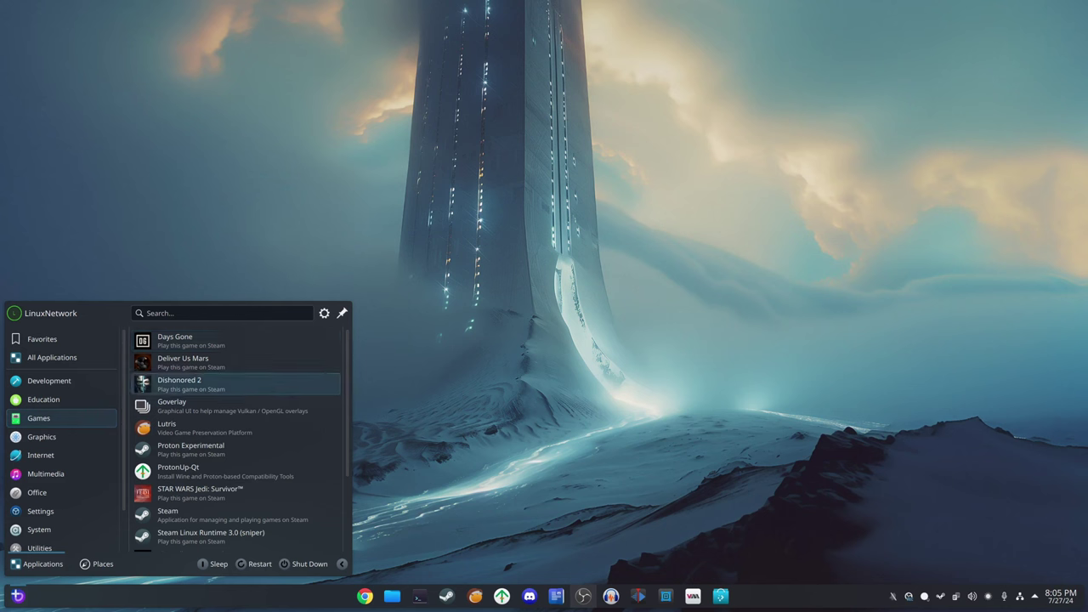